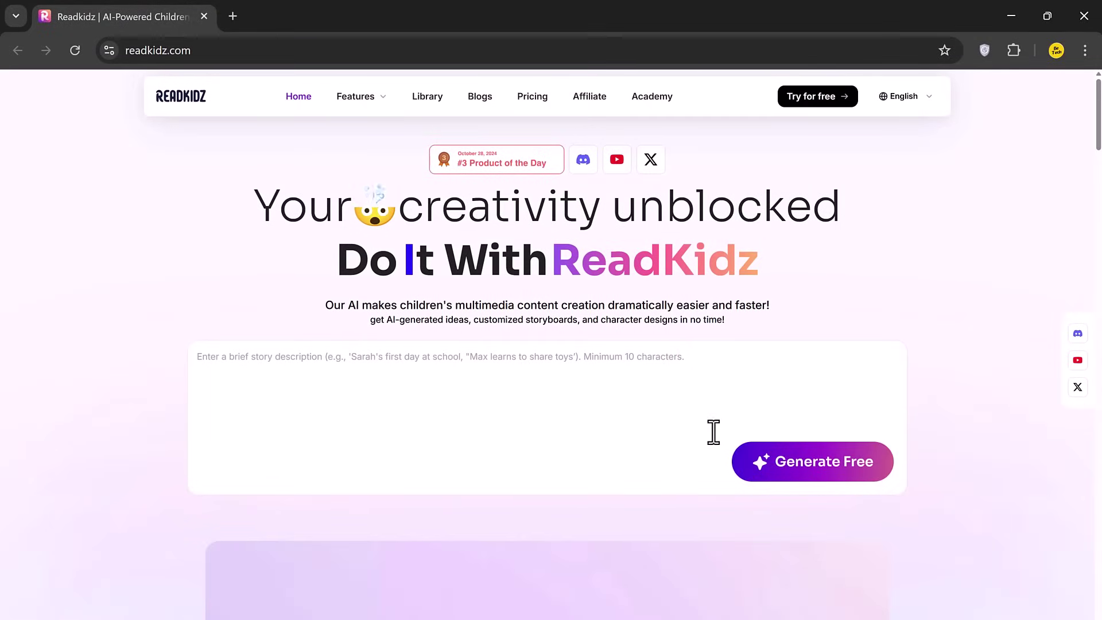
Step: Scroll through the ReadKidz website, then enter the app with 'Try for free'
scroll(763, 487, down, 15)
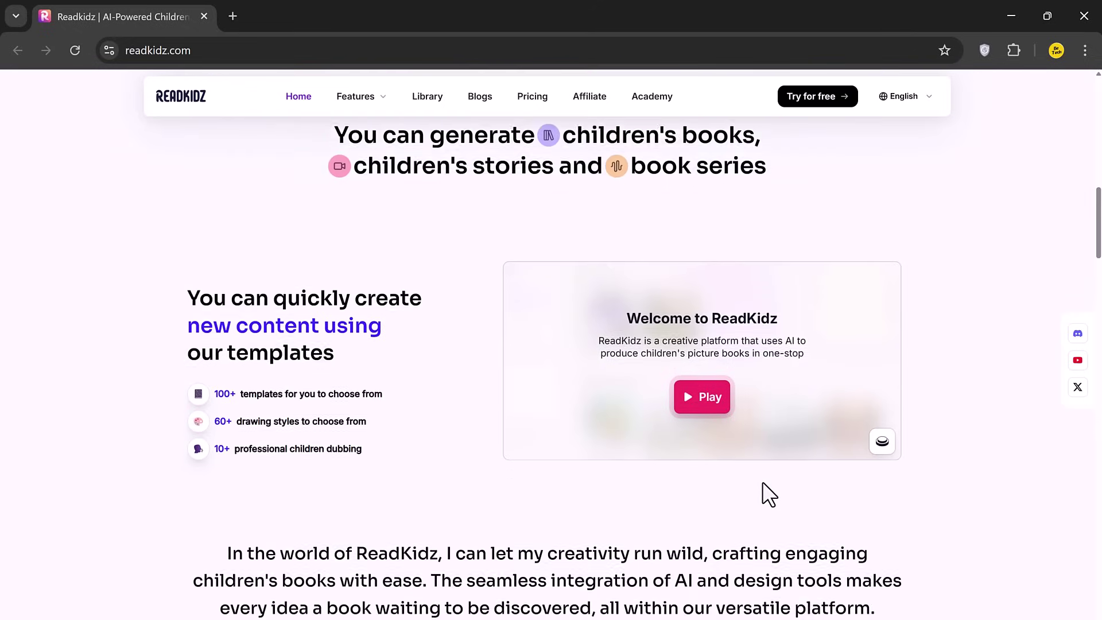
scroll(764, 485, down, 13)
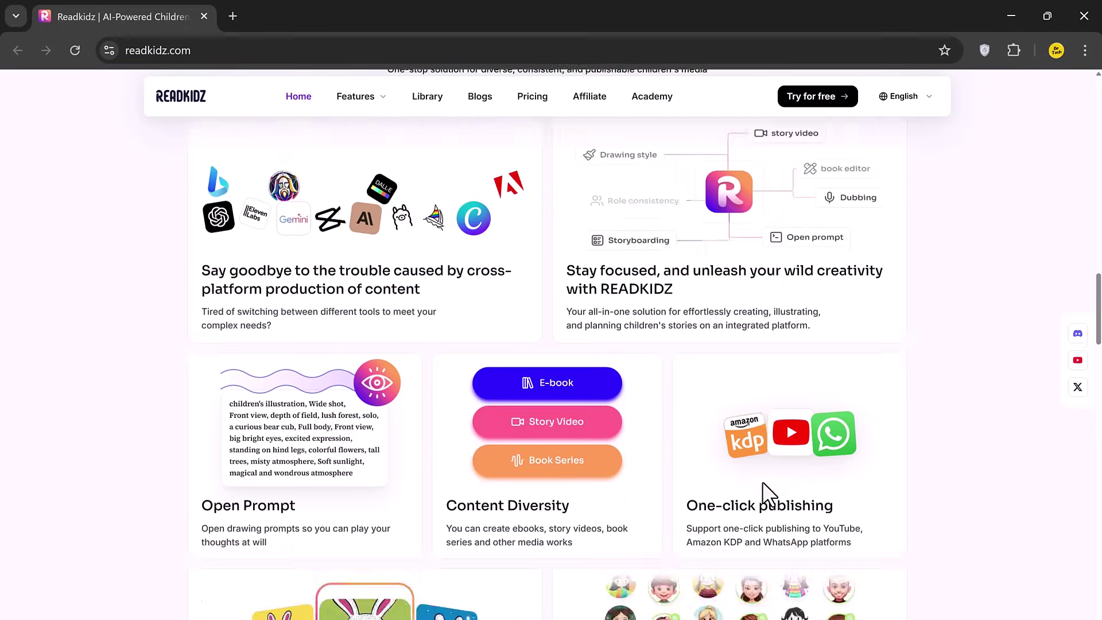
scroll(763, 481, down, 15)
scroll(763, 483, down, 3)
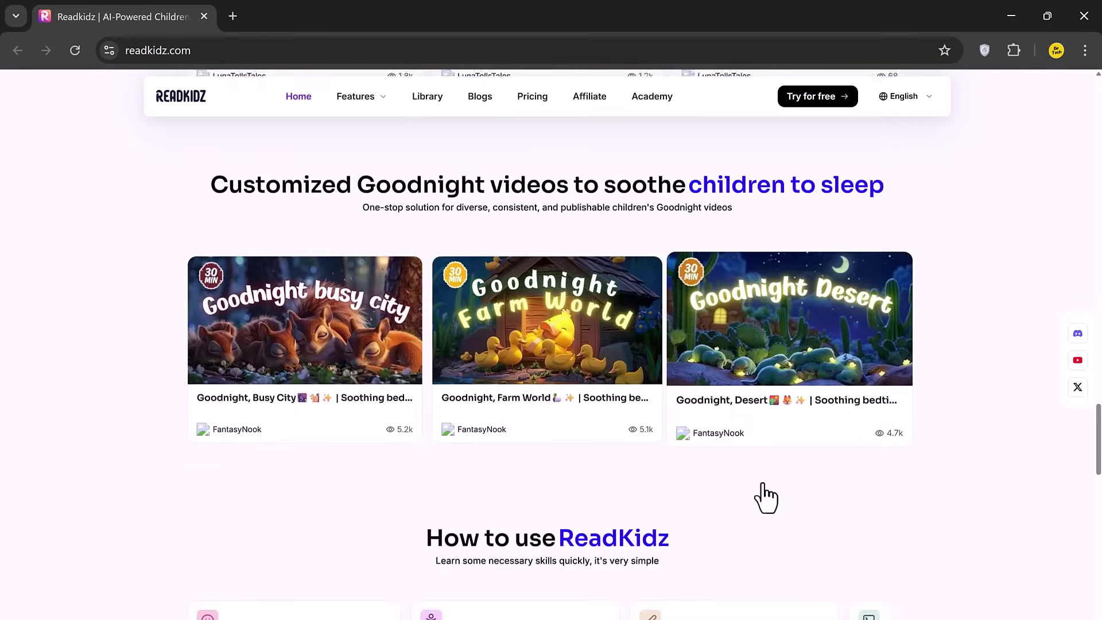
scroll(764, 485, down, 6)
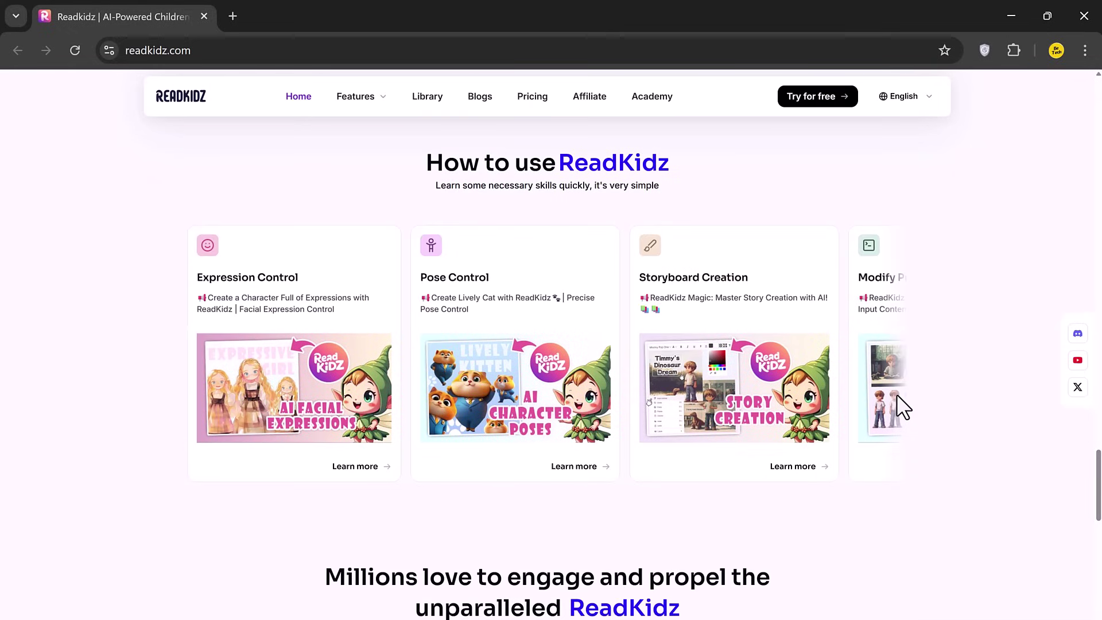
scroll(721, 491, down, 15)
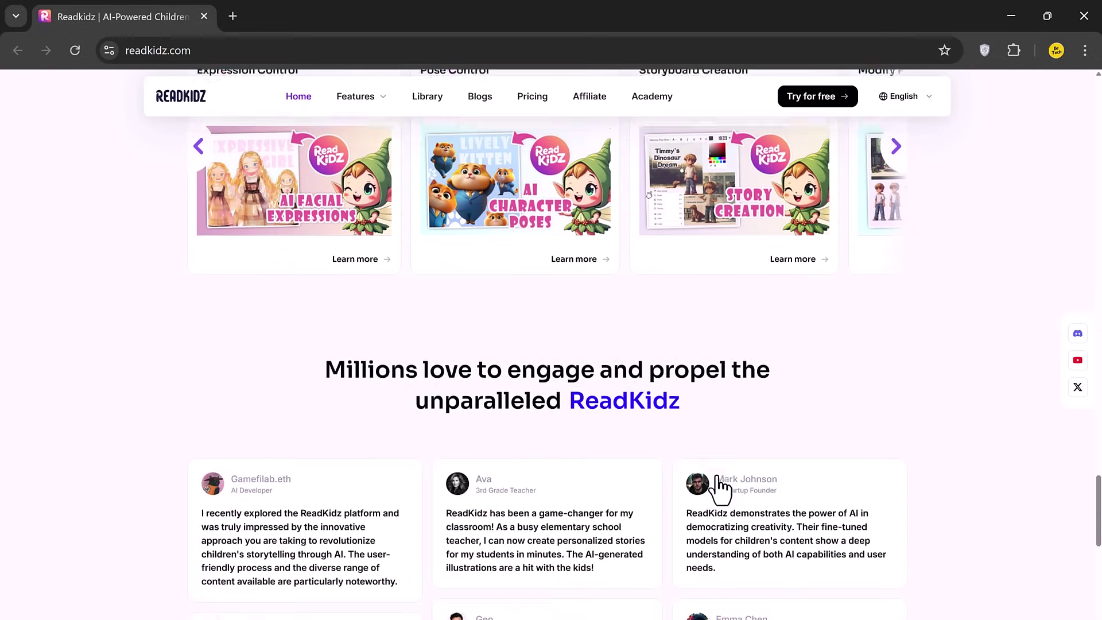
scroll(720, 491, up, 8)
scroll(721, 488, up, 20)
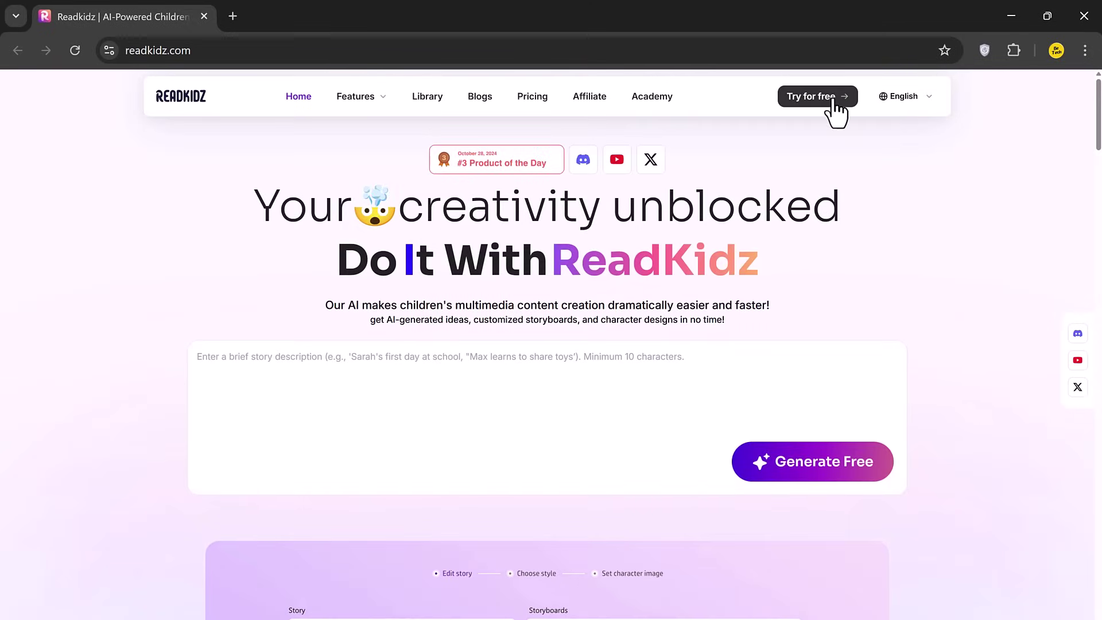
click(829, 99)
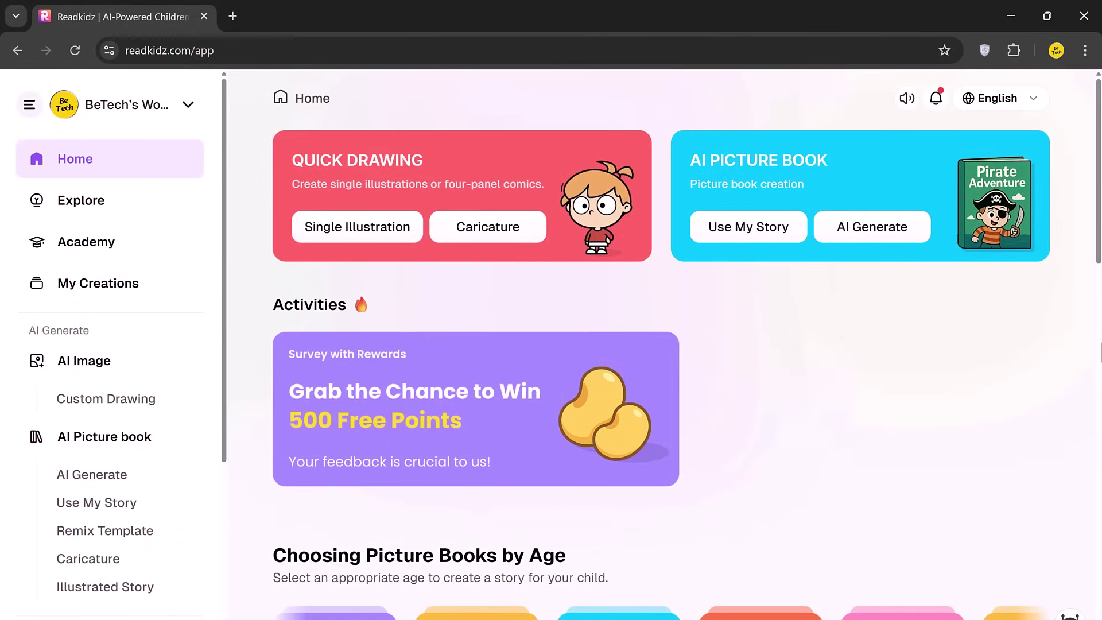
Step: Browse the dashboard's age cards, including older age groups, drawing styles and new releases
scroll(855, 333, down, 7)
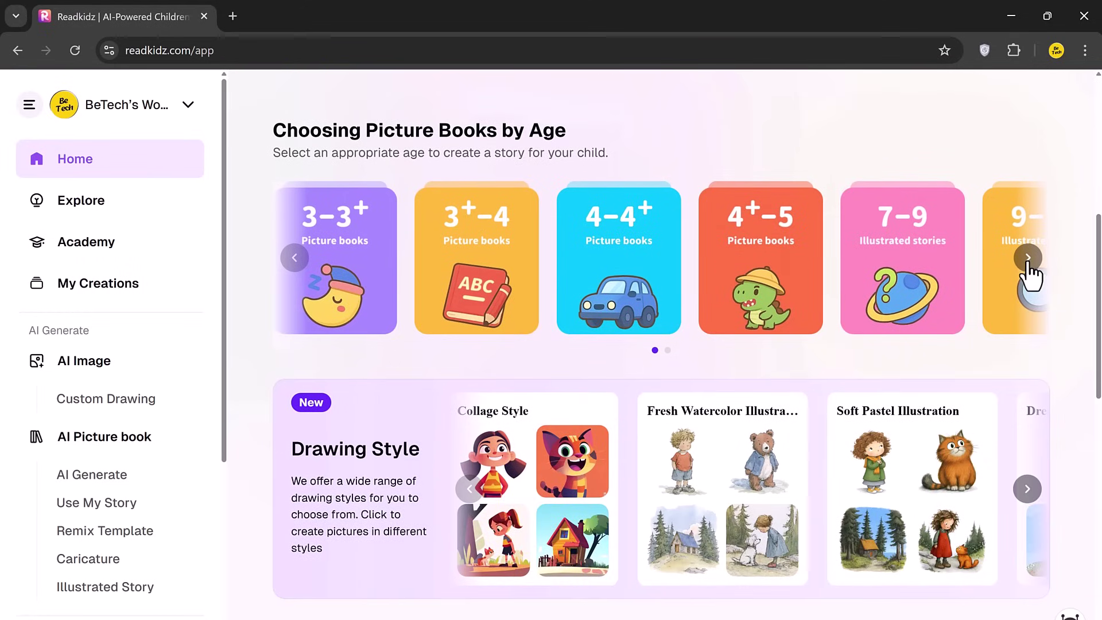
click(1029, 263)
scroll(980, 407, down, 1)
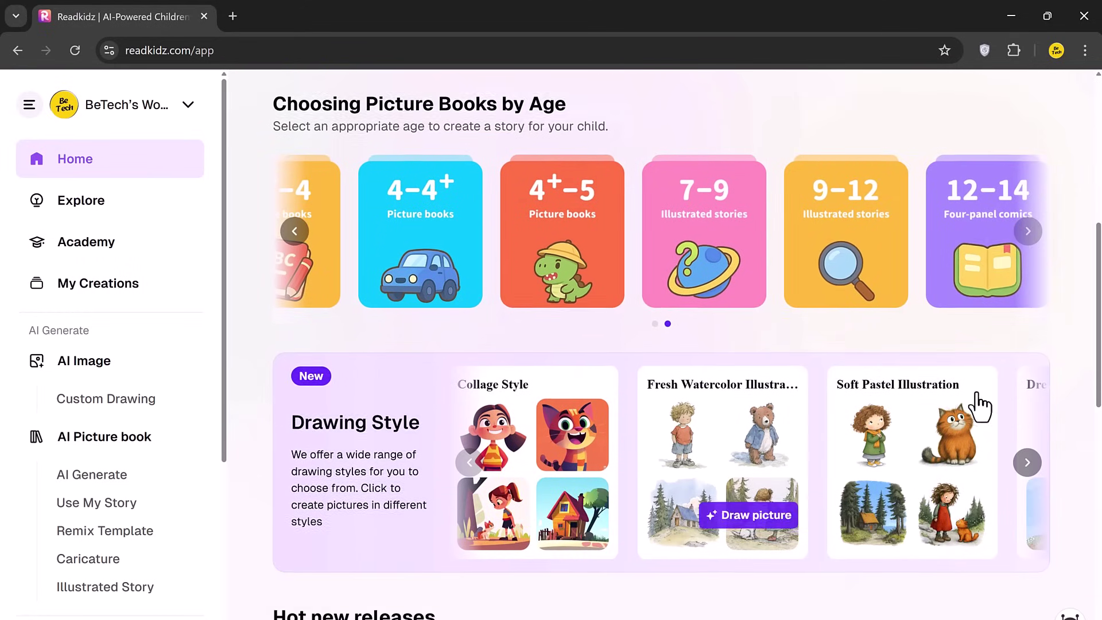
scroll(982, 405, down, 10)
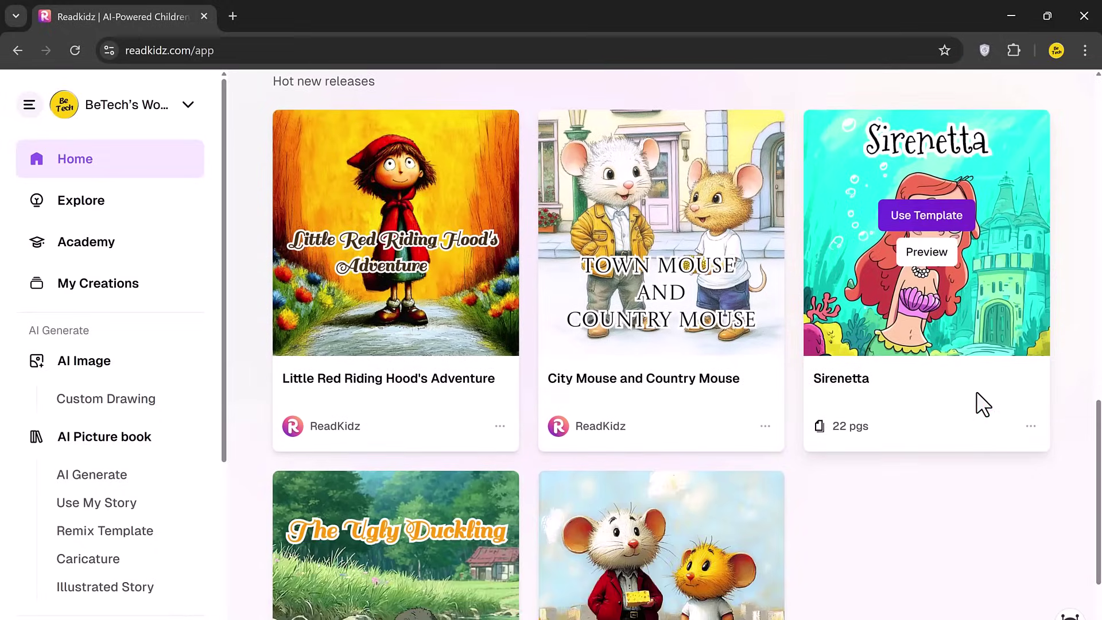
scroll(979, 402, down, 3)
scroll(979, 402, up, 20)
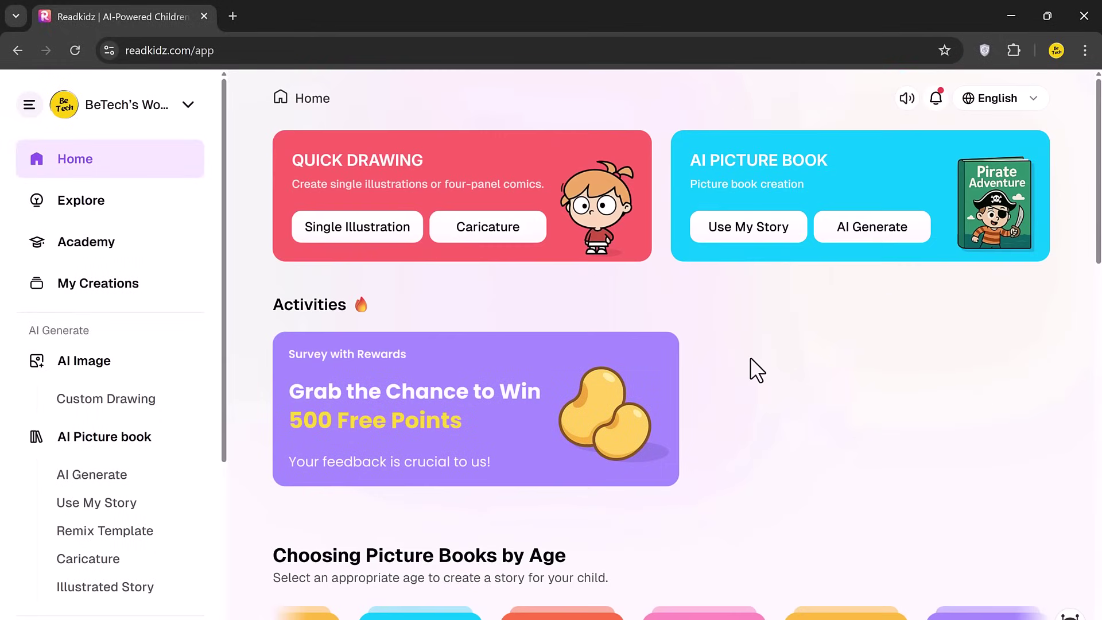
Step: Look through Explore and the Academy manual, then open My Creations showing no images
click(119, 212)
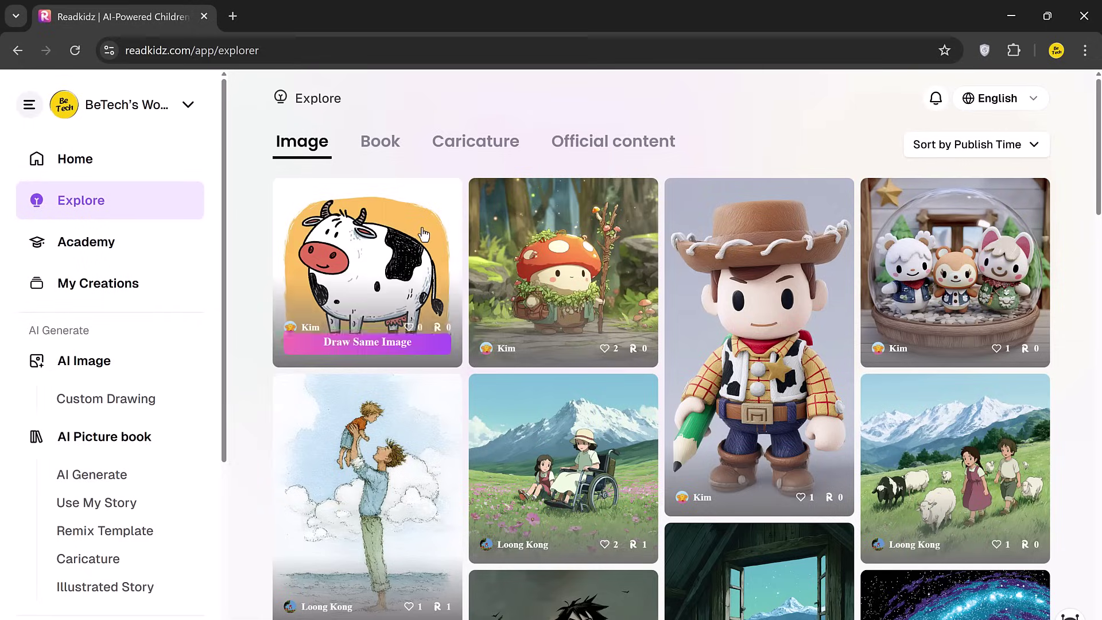
scroll(423, 239, down, 3)
click(128, 244)
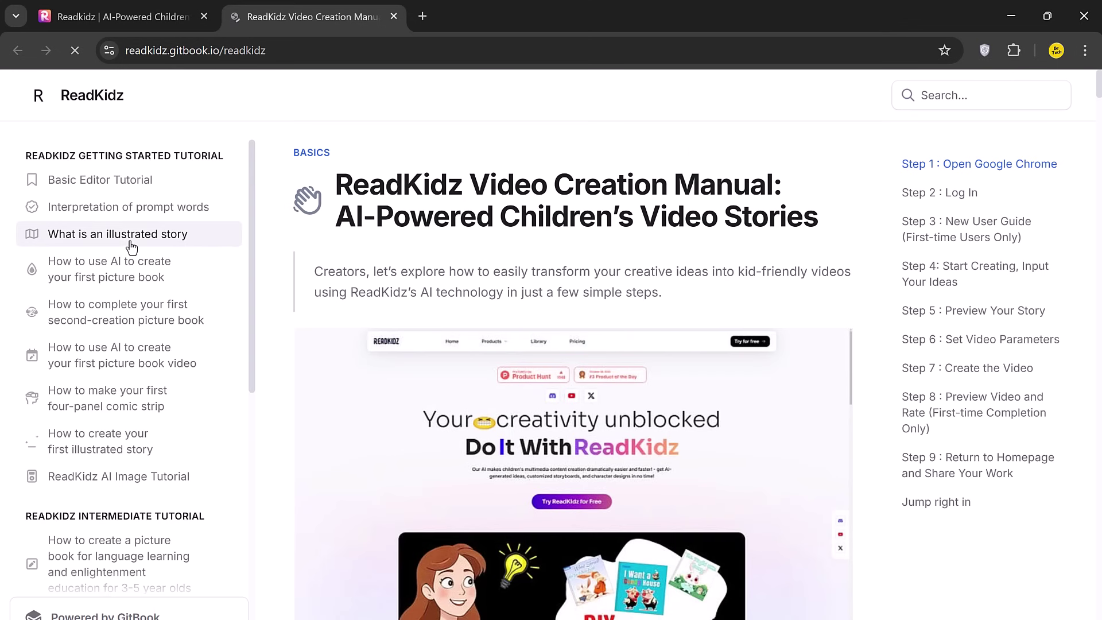
scroll(405, 244, down, 3)
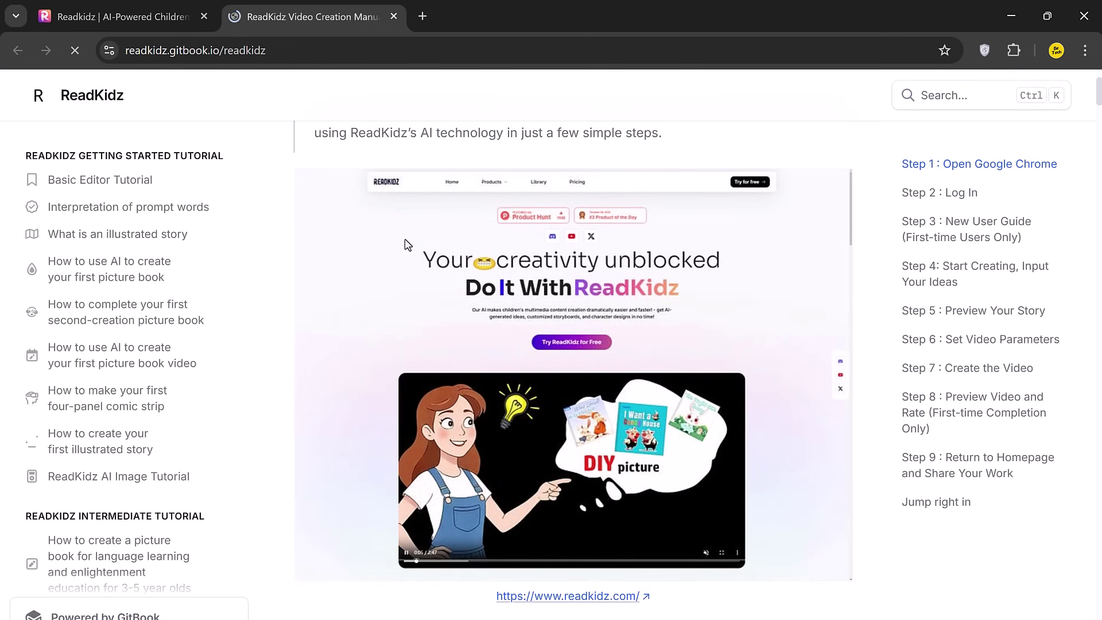
click(394, 16)
click(165, 294)
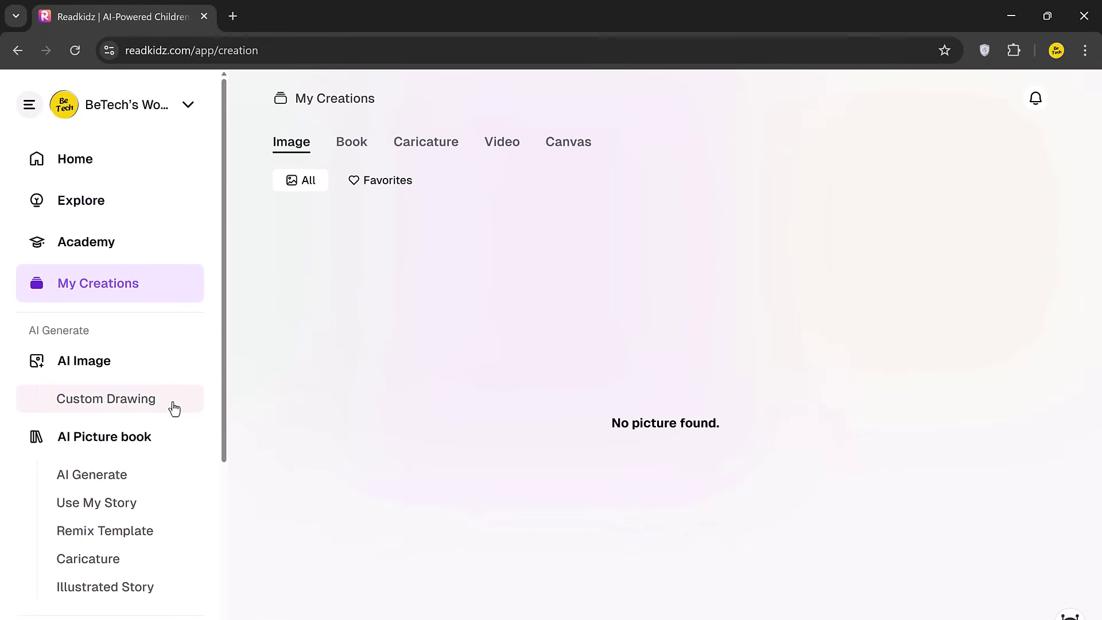
Step: Go back Home and start an AI Picture Book as a Single Book
click(153, 158)
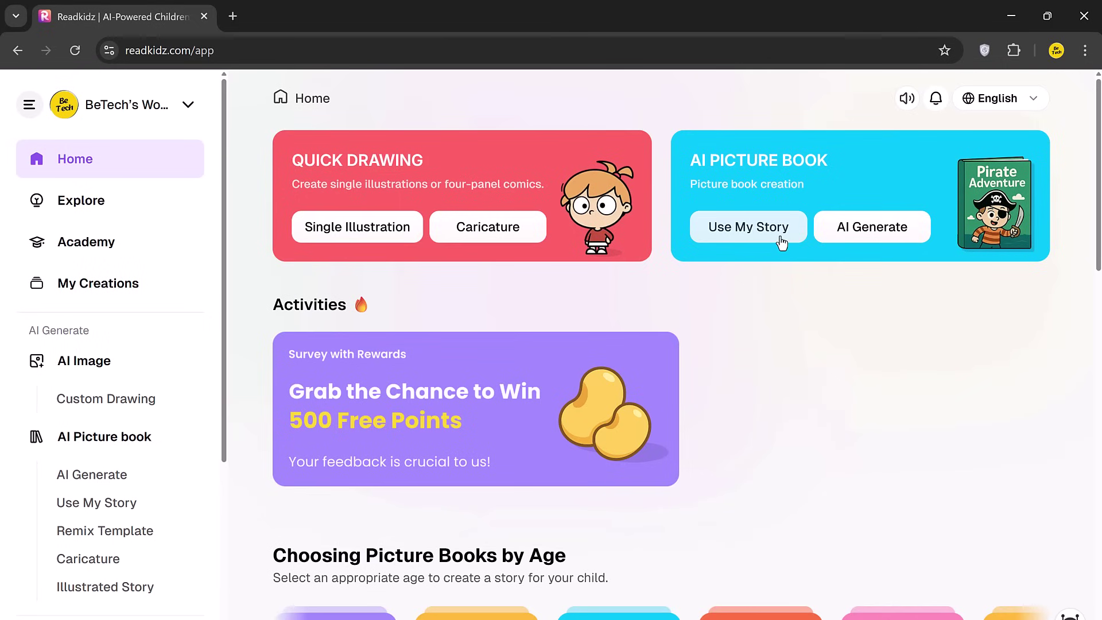
click(862, 255)
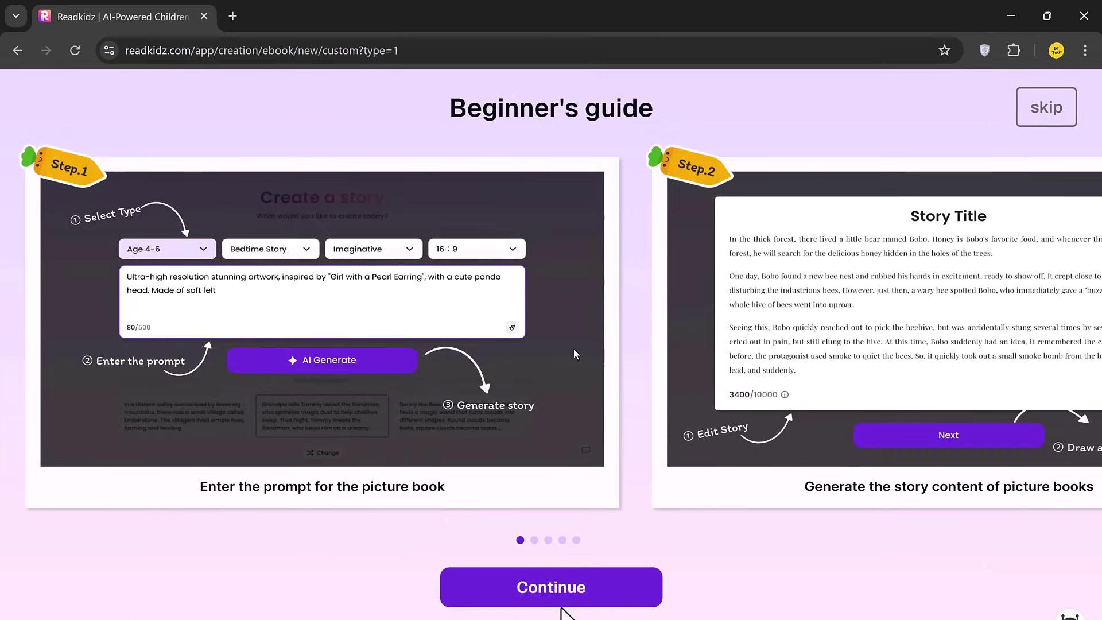
Step: Choose 7-9 Years Old, Magical Adventure, Chronological Order, Third-Person and Non-Anthropomorphic options
click(497, 586)
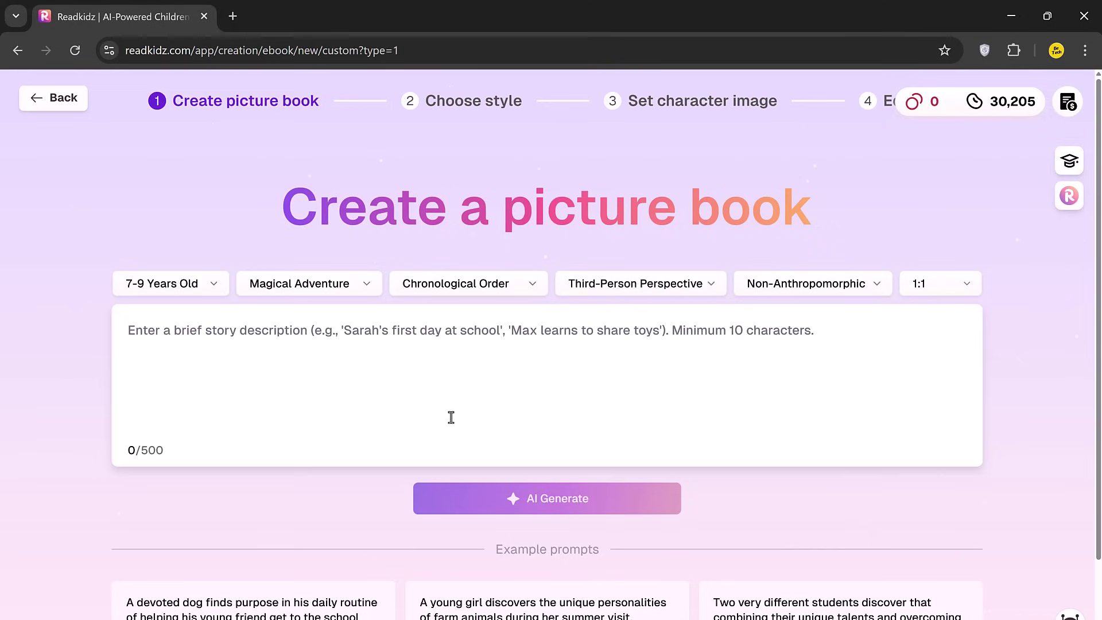
click(214, 294)
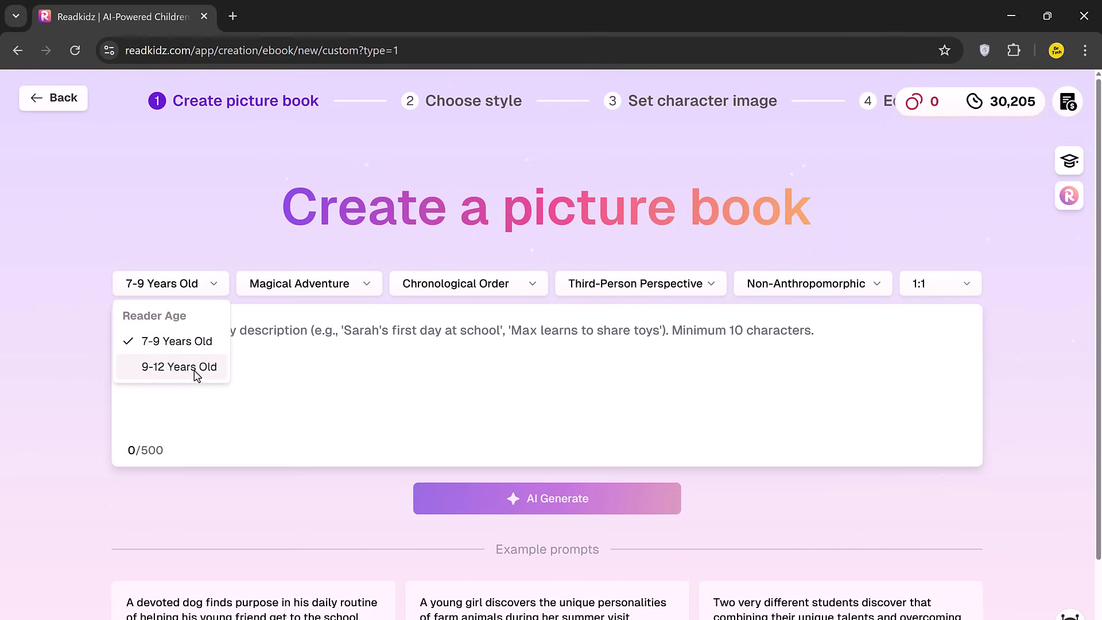
click(253, 348)
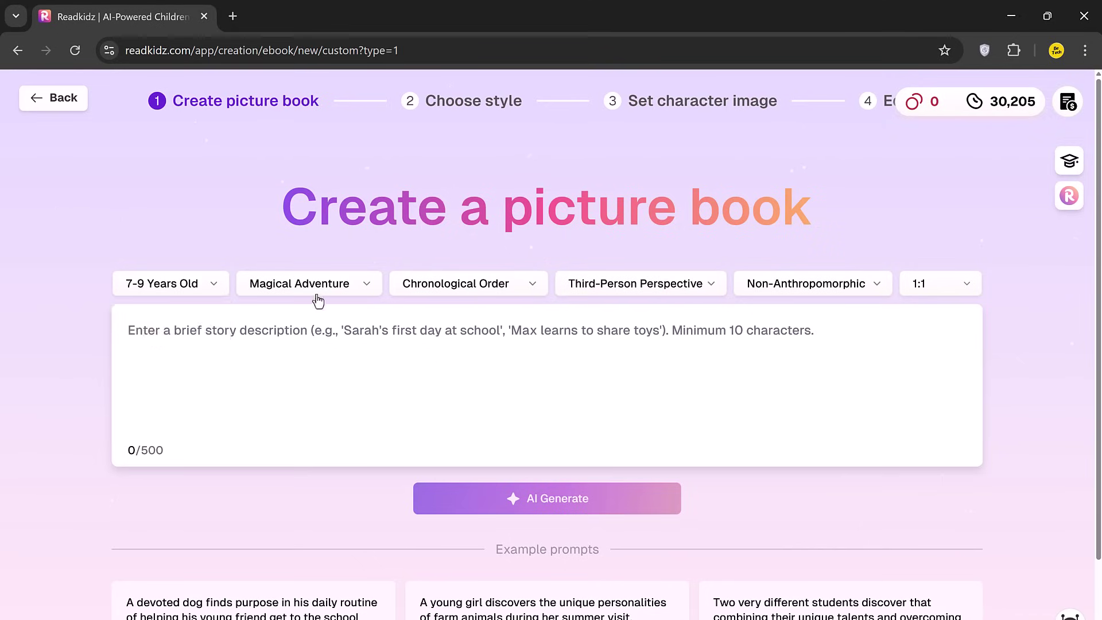
click(317, 293)
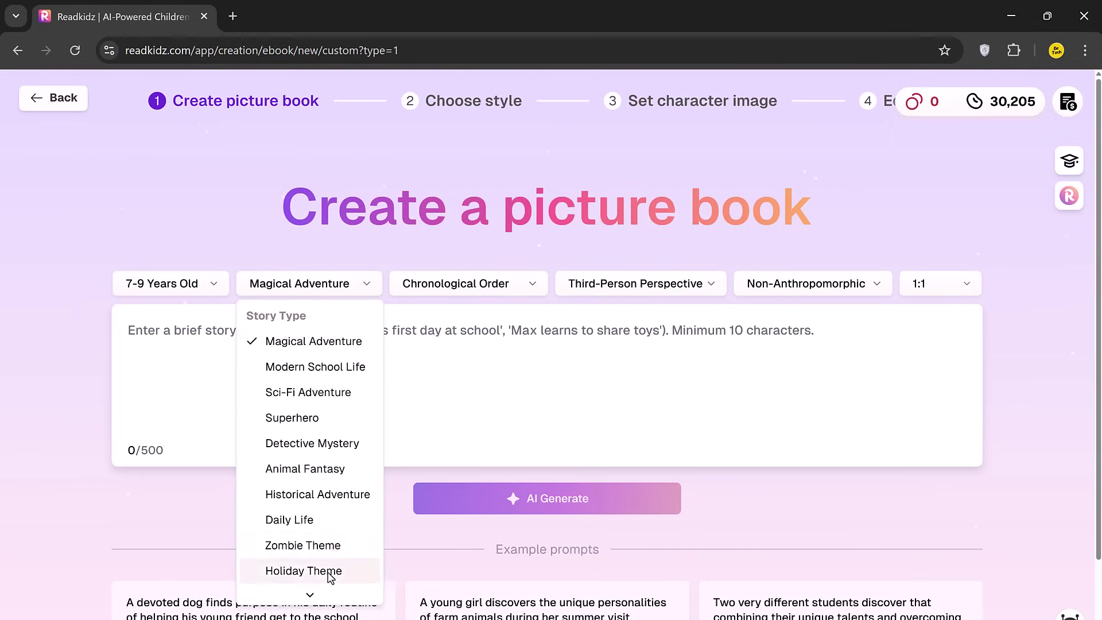
click(485, 406)
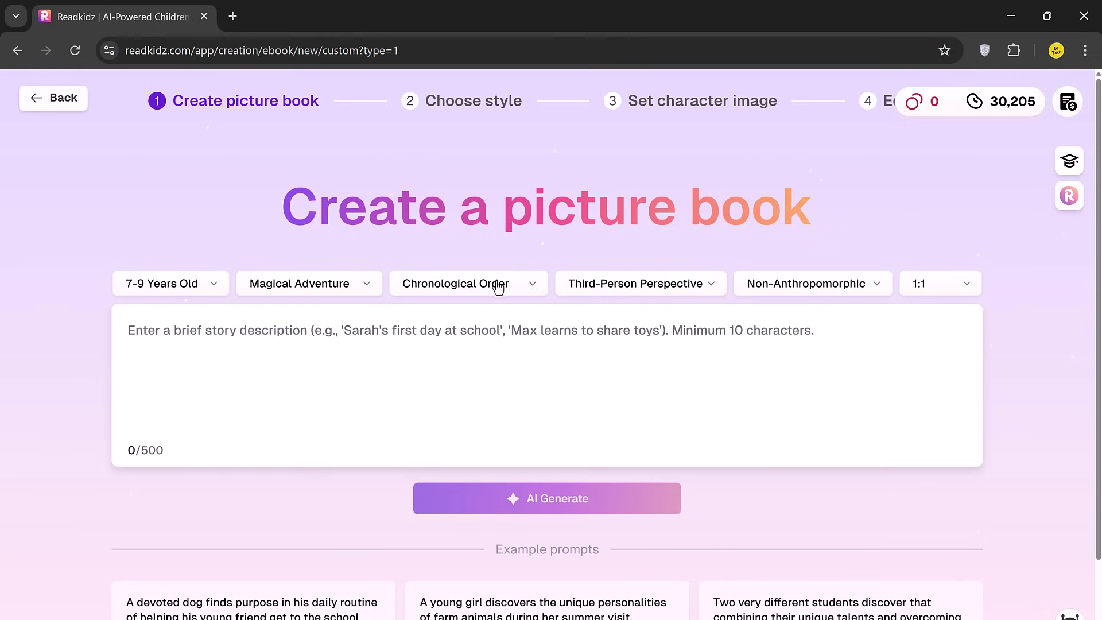
click(499, 287)
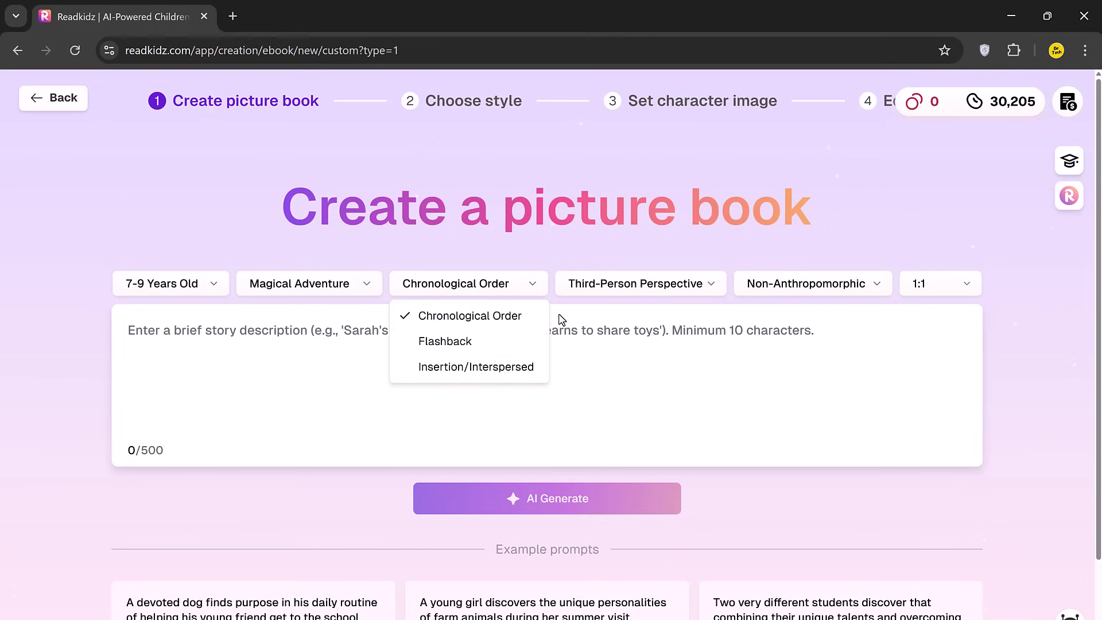
double_click(670, 294)
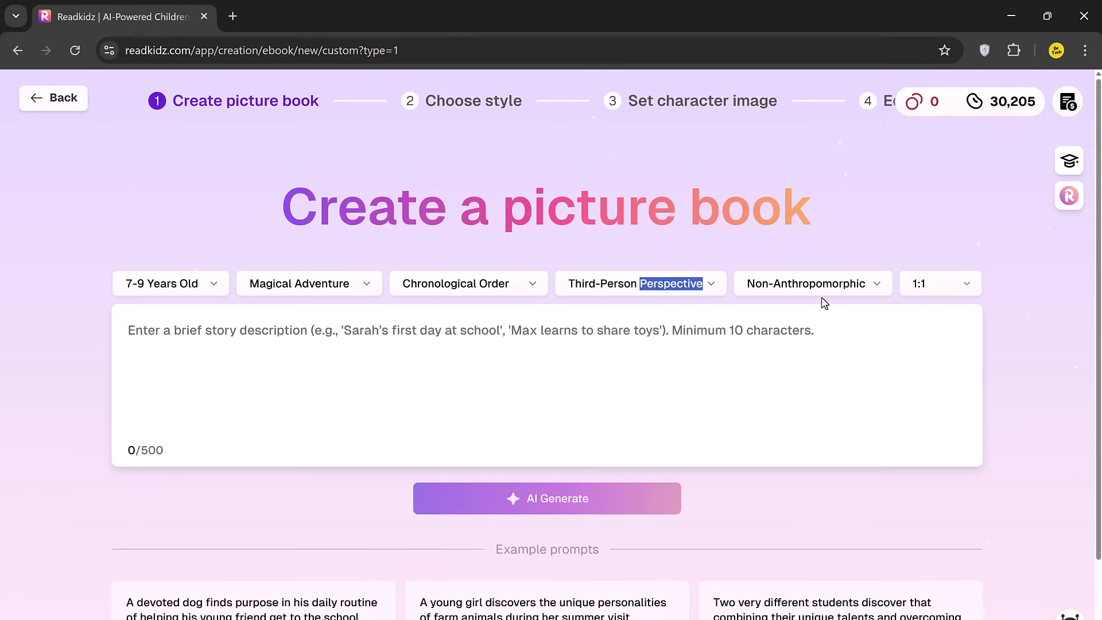
click(800, 363)
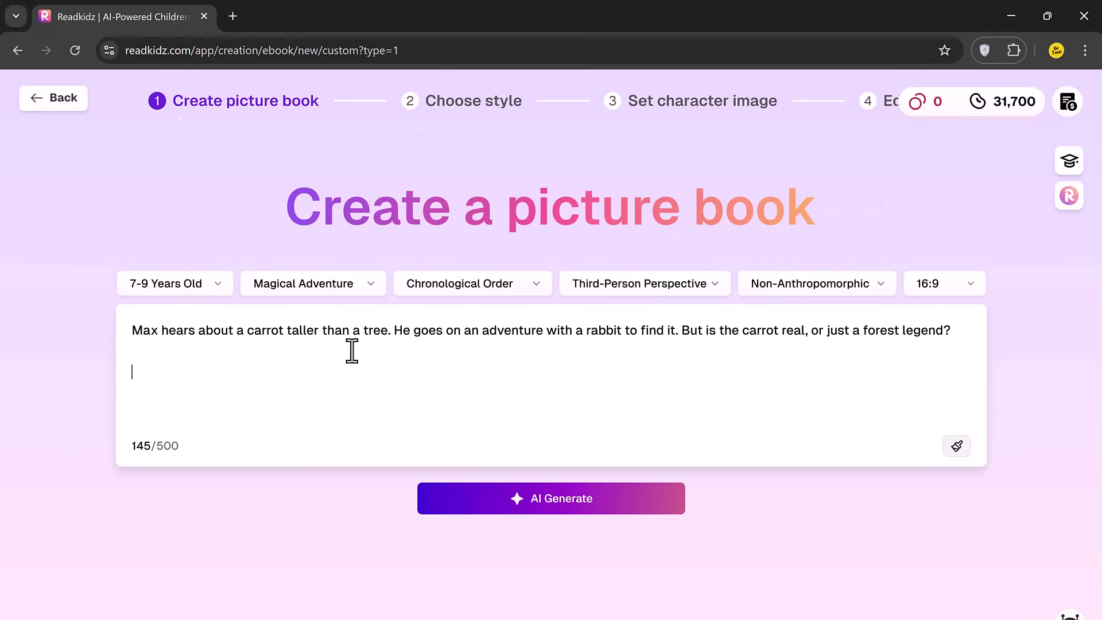
Step: Trim the carrot prompt's blank lines and generate the story 'Max and the Magnificent Carrot'
key(BackSpace)
key(BackSpace)
click(581, 515)
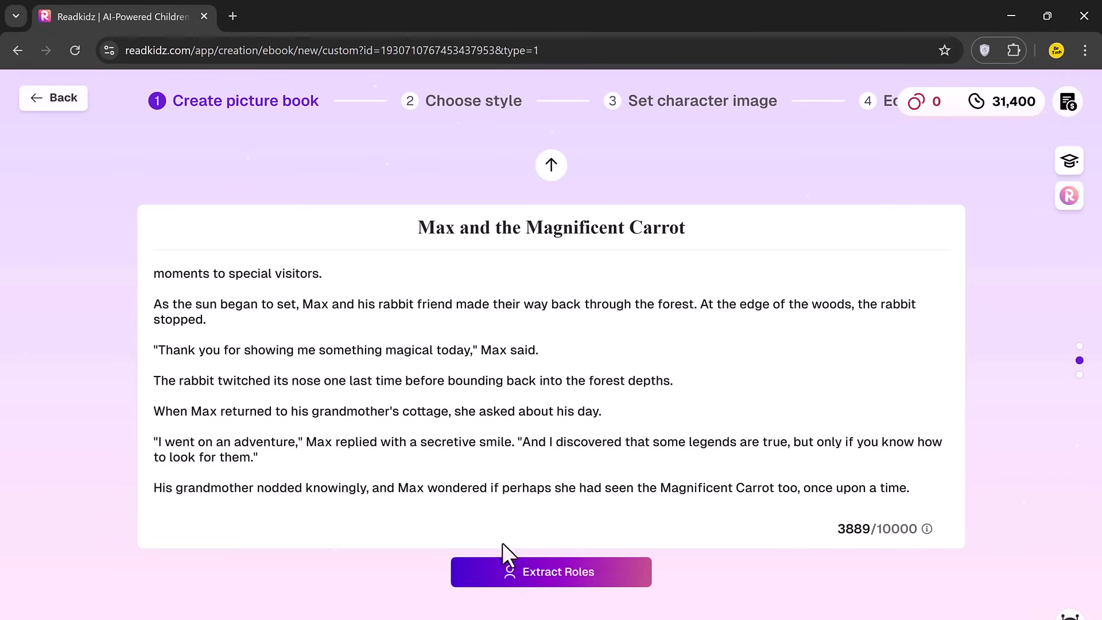
Step: Extract and review roles Max Jenkins, White-Patched Rabbit and Grandmother, then confirm them
click(582, 575)
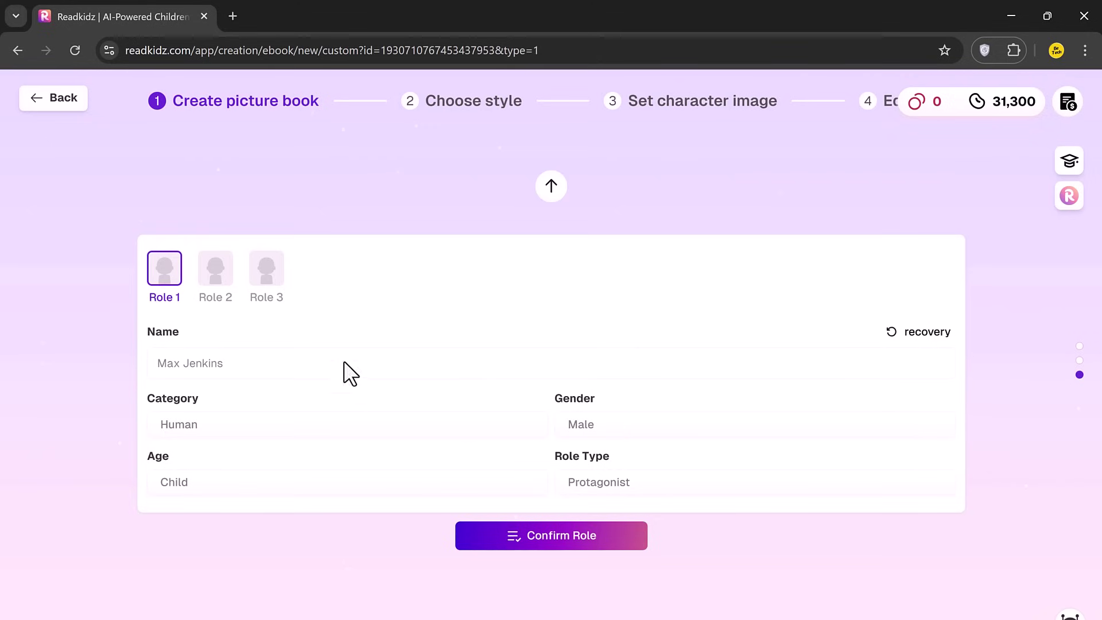
click(220, 281)
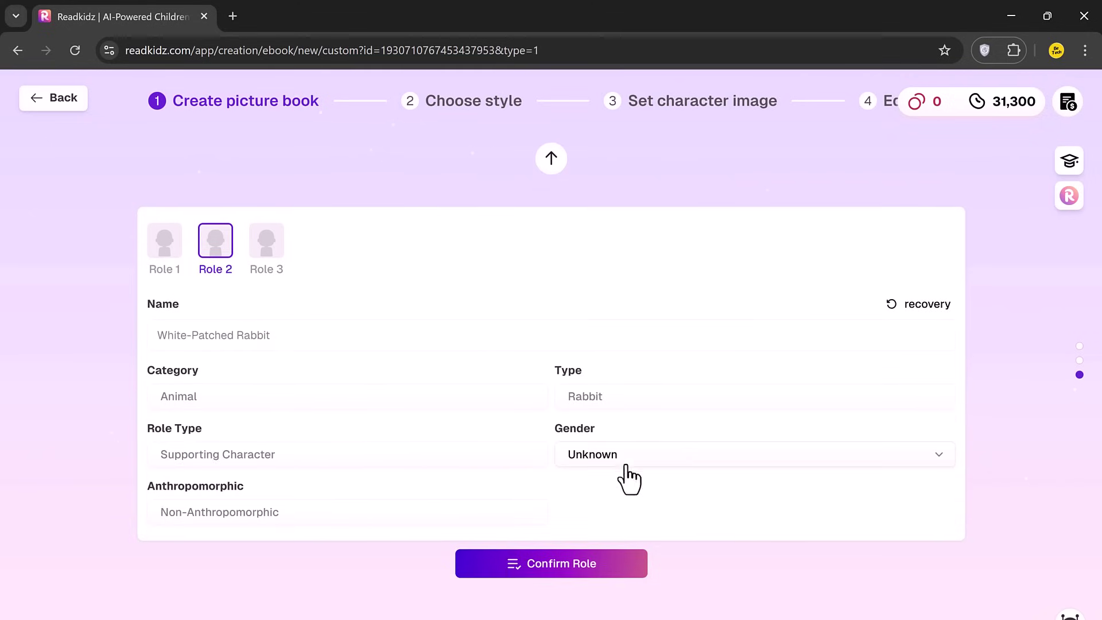
click(270, 259)
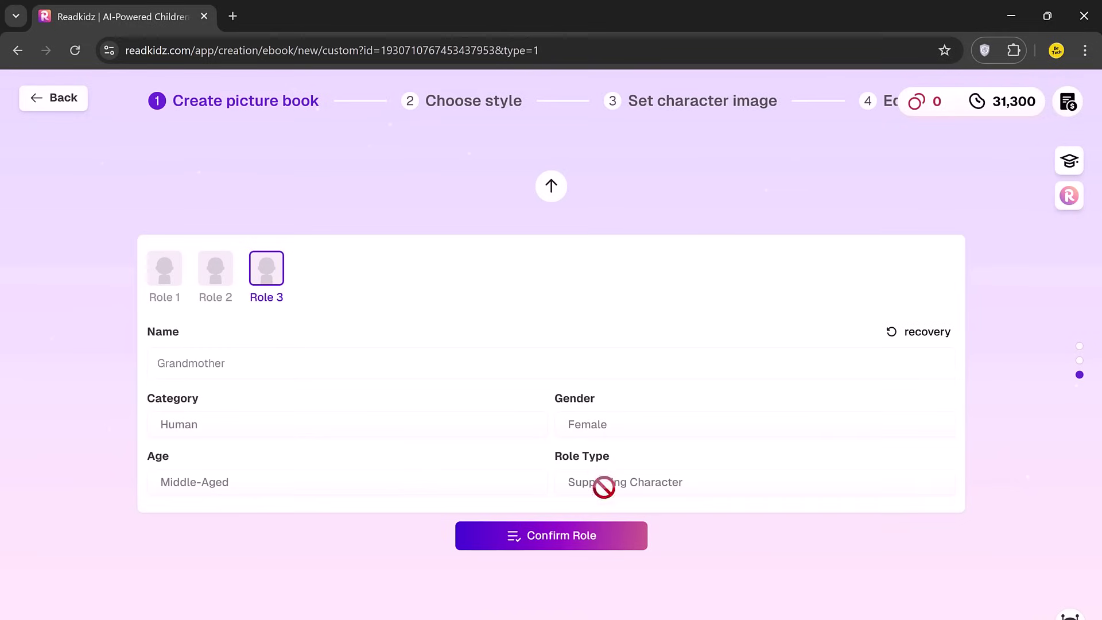
click(575, 543)
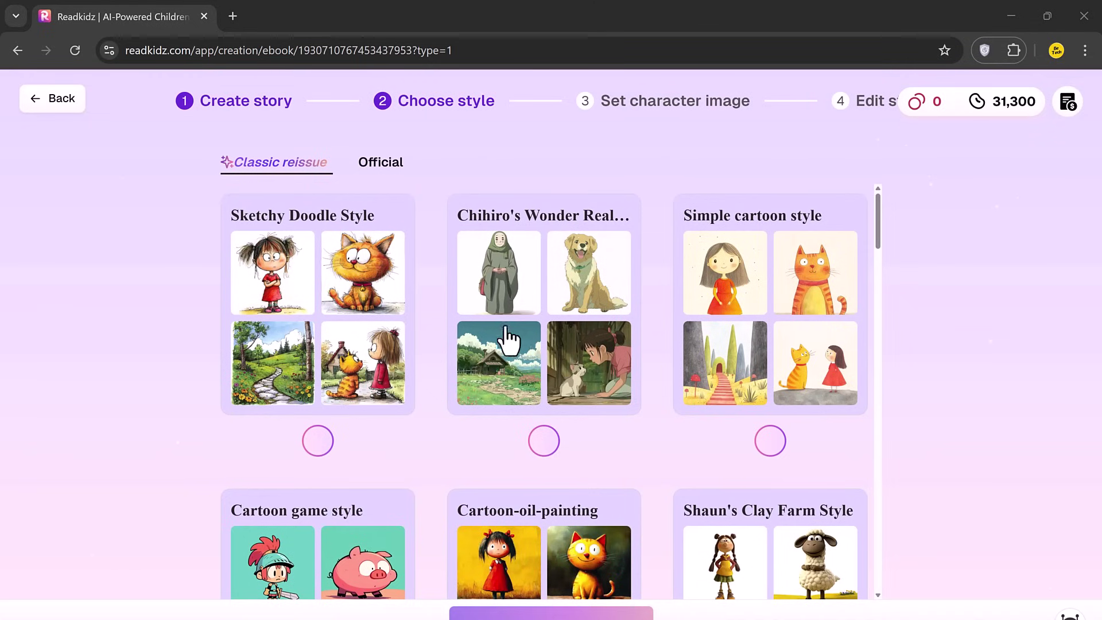
Step: Browse the Classic reissue styles and select Shaun's Clay Farm Style over Chihiro's Wonder Realm
scroll(809, 366, down, 1)
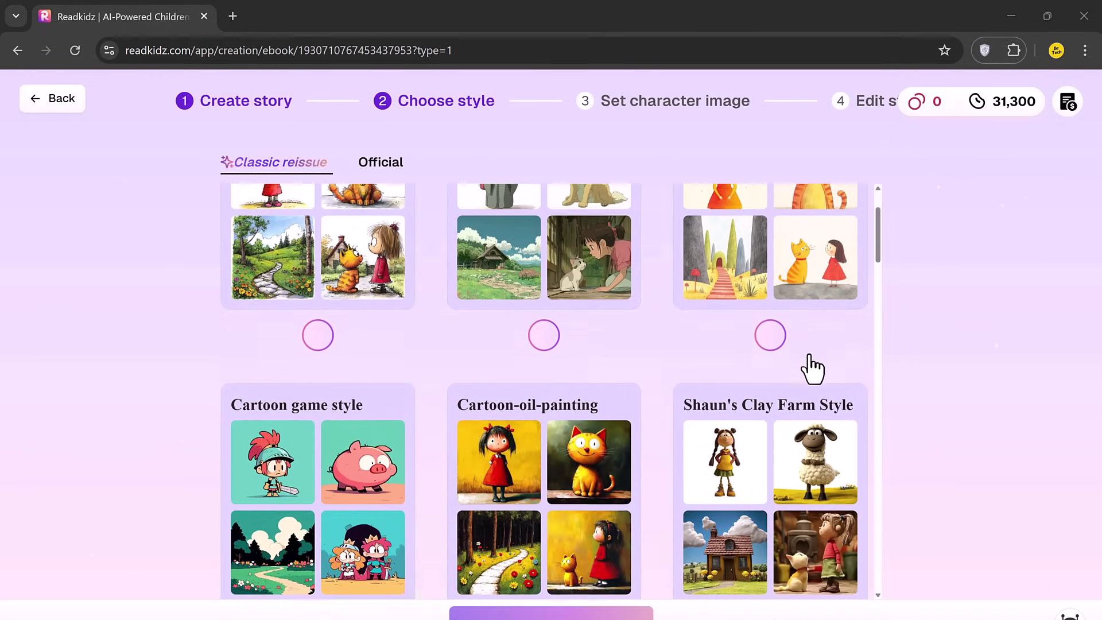
scroll(812, 367, down, 2)
scroll(812, 368, down, 6)
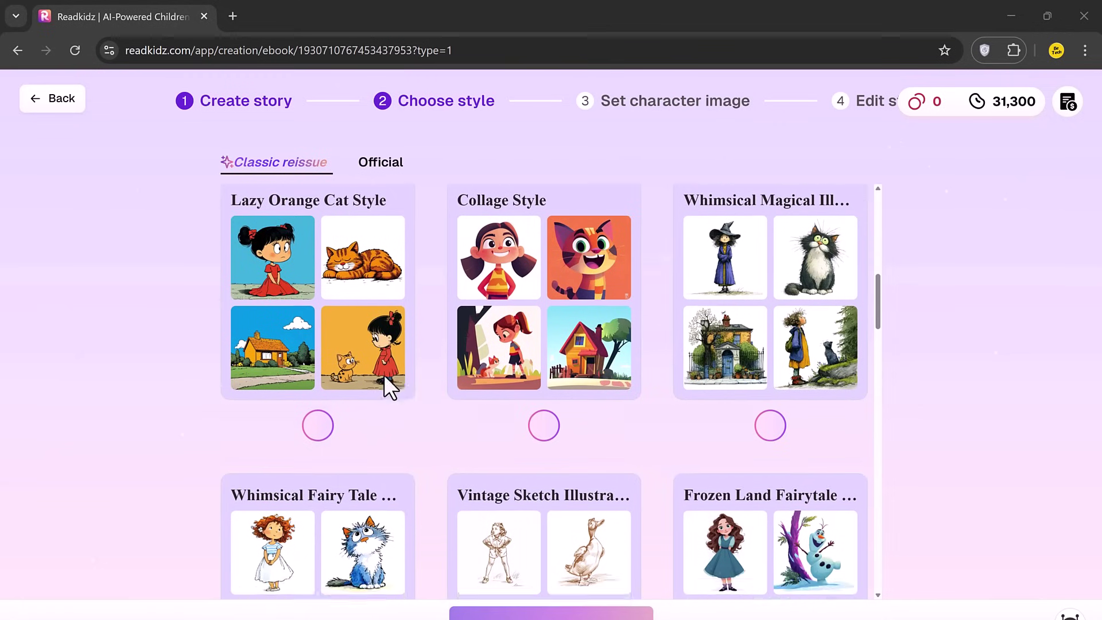
scroll(386, 383, down, 9)
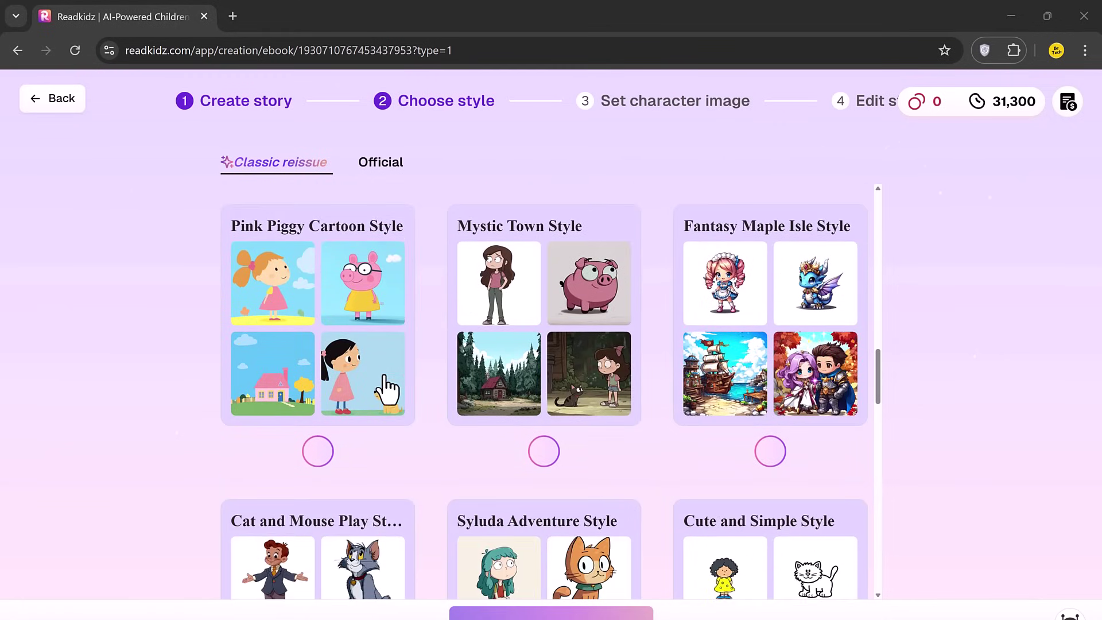
scroll(386, 392, down, 5)
scroll(386, 388, down, 5)
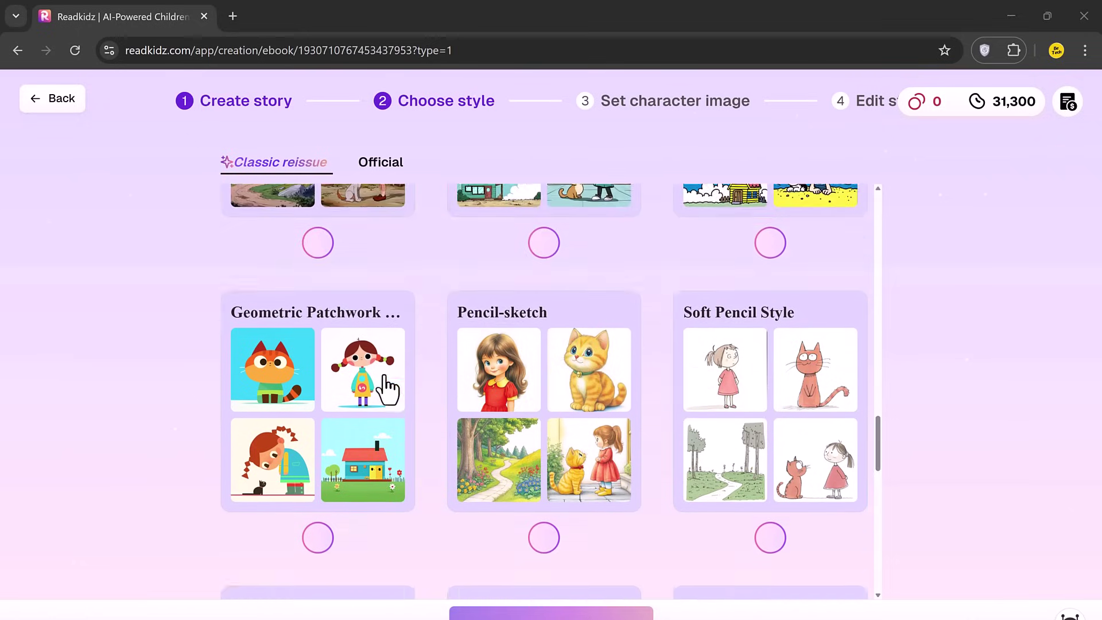
scroll(418, 320, up, 20)
scroll(502, 344, up, 5)
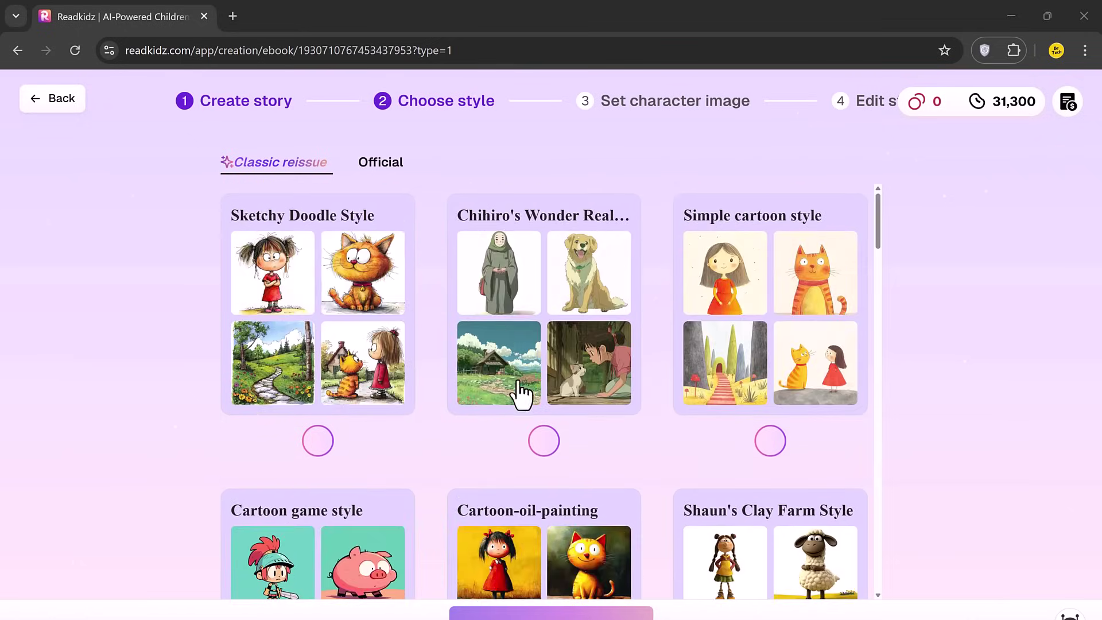
click(580, 422)
scroll(749, 458, down, 4)
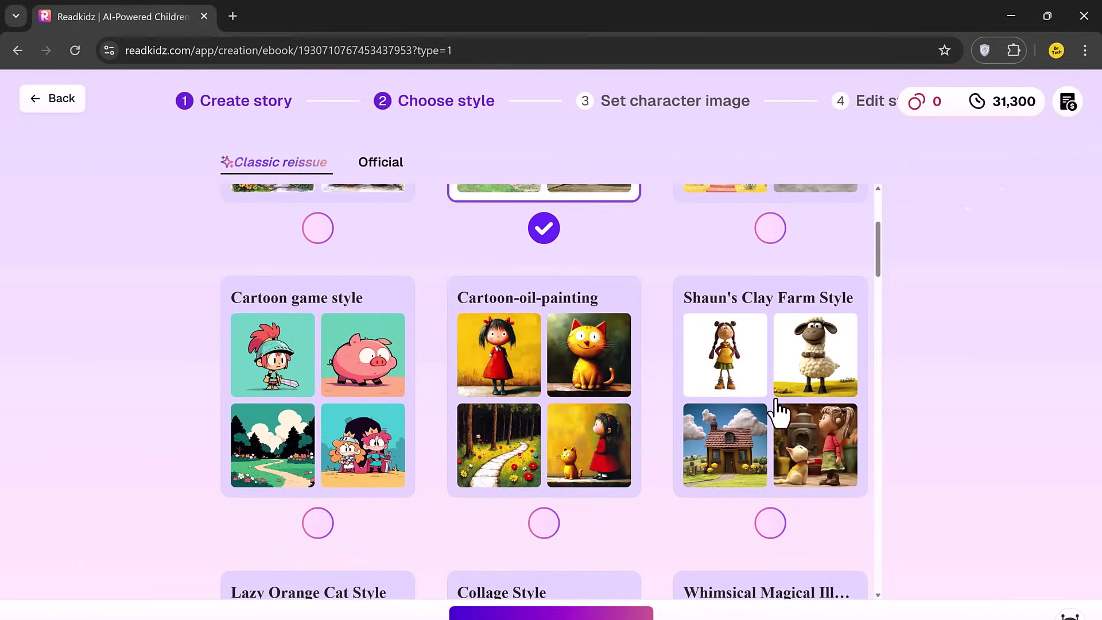
click(773, 528)
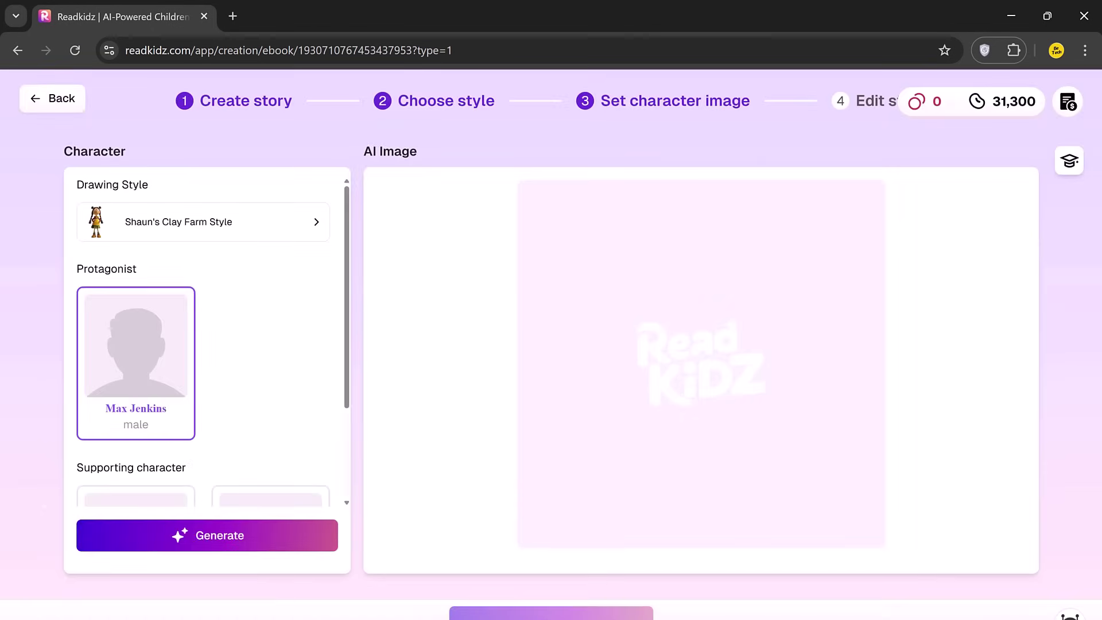
Step: Generate the clay-style portrait for protagonist Max Jenkins
scroll(143, 423, down, 1)
scroll(226, 470, up, 1)
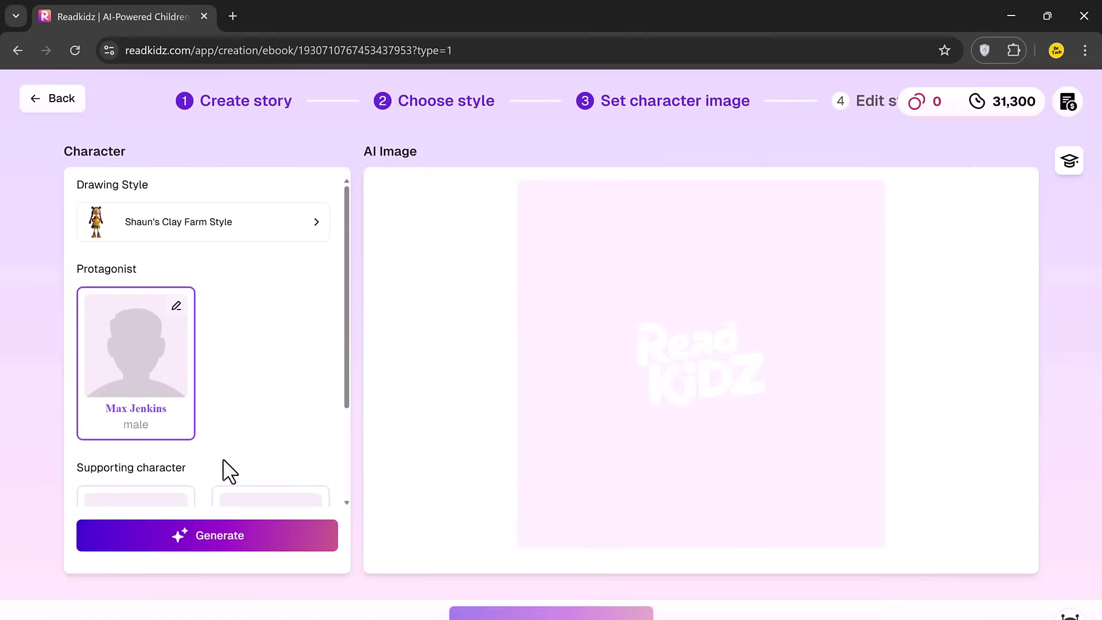
click(207, 539)
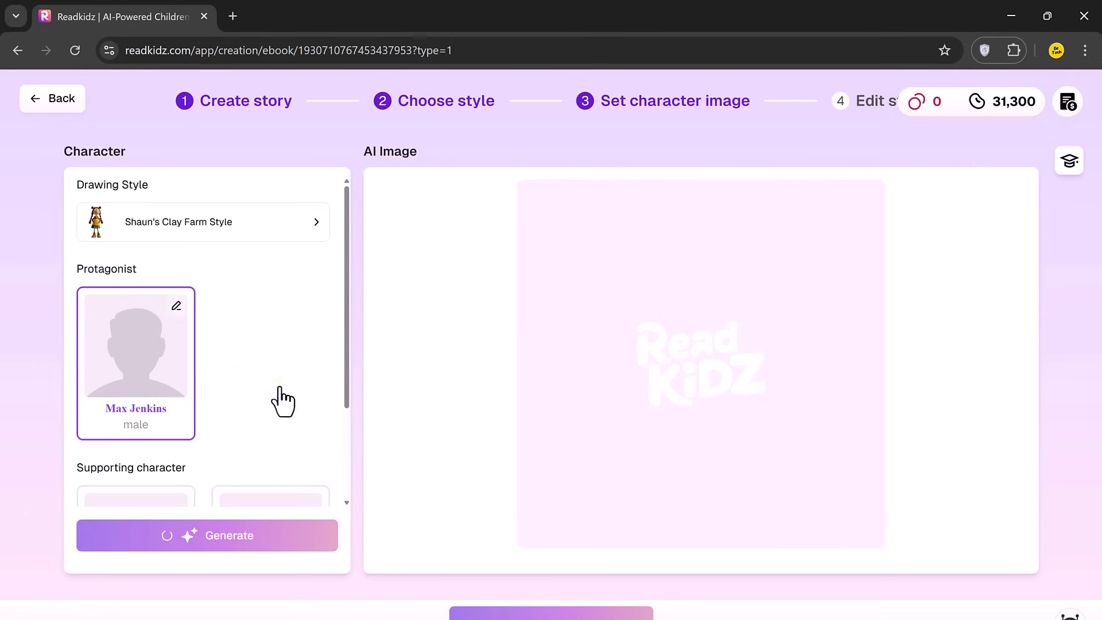
click(667, 460)
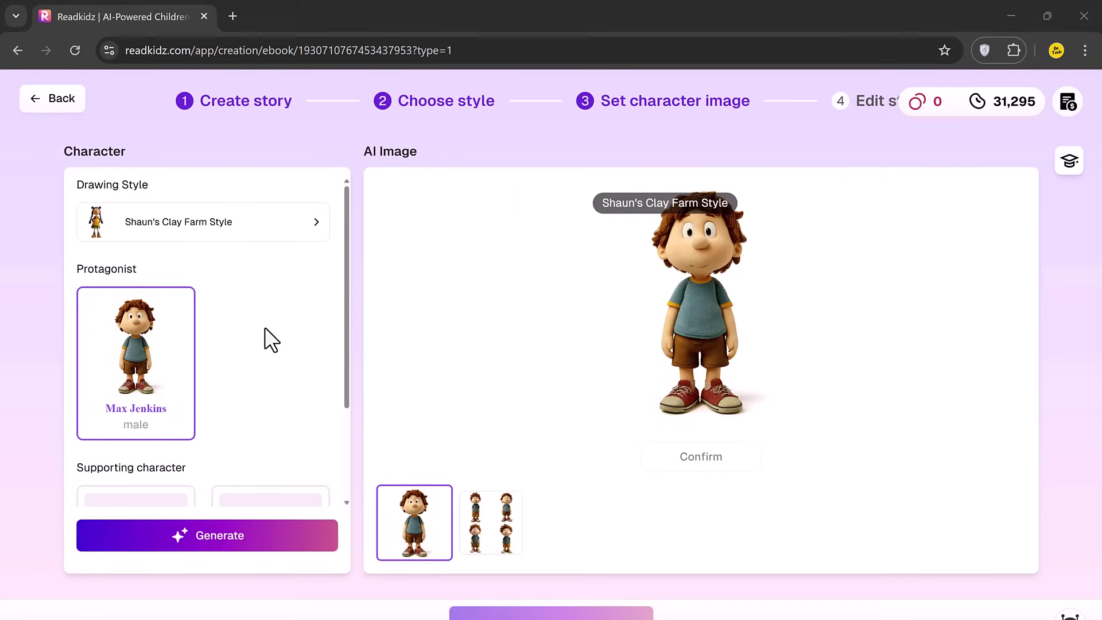
Step: View the generated images for the White-Patched Rabbit and Grandmother
scroll(270, 337, down, 3)
click(173, 422)
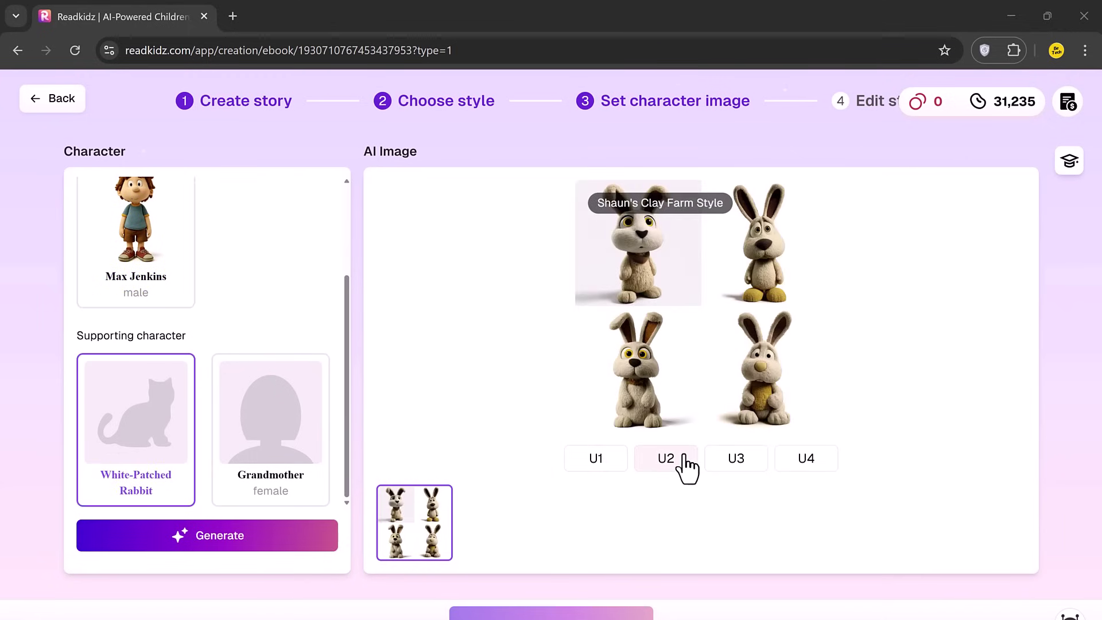
click(305, 453)
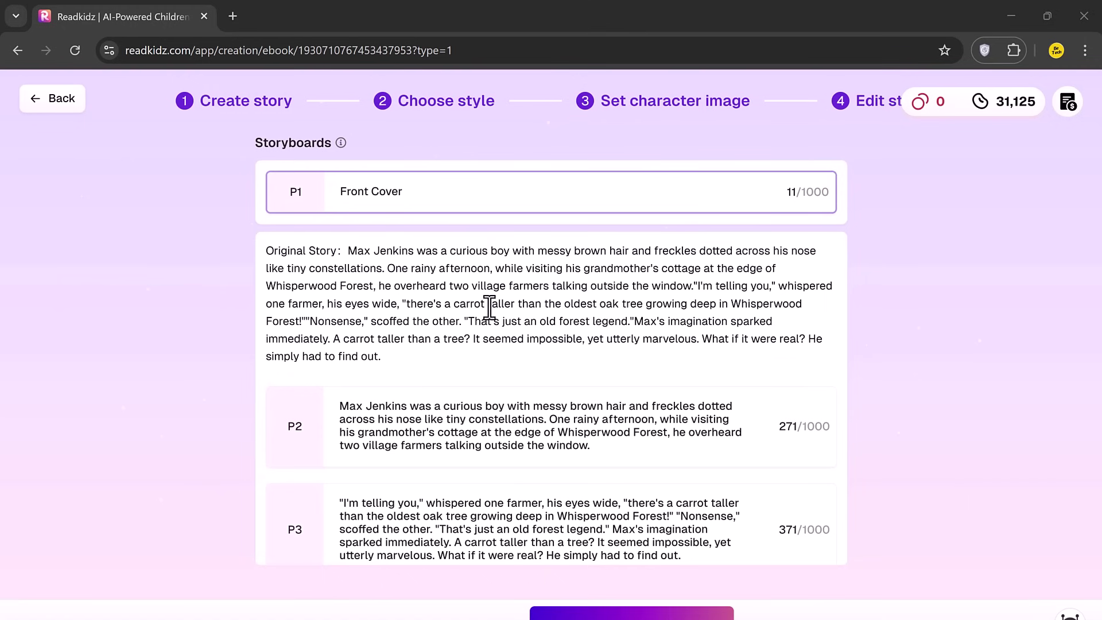
Step: Scroll through the storyboard pages, touch P5's text, and continue to the 12-page story editor
scroll(490, 308, down, 4)
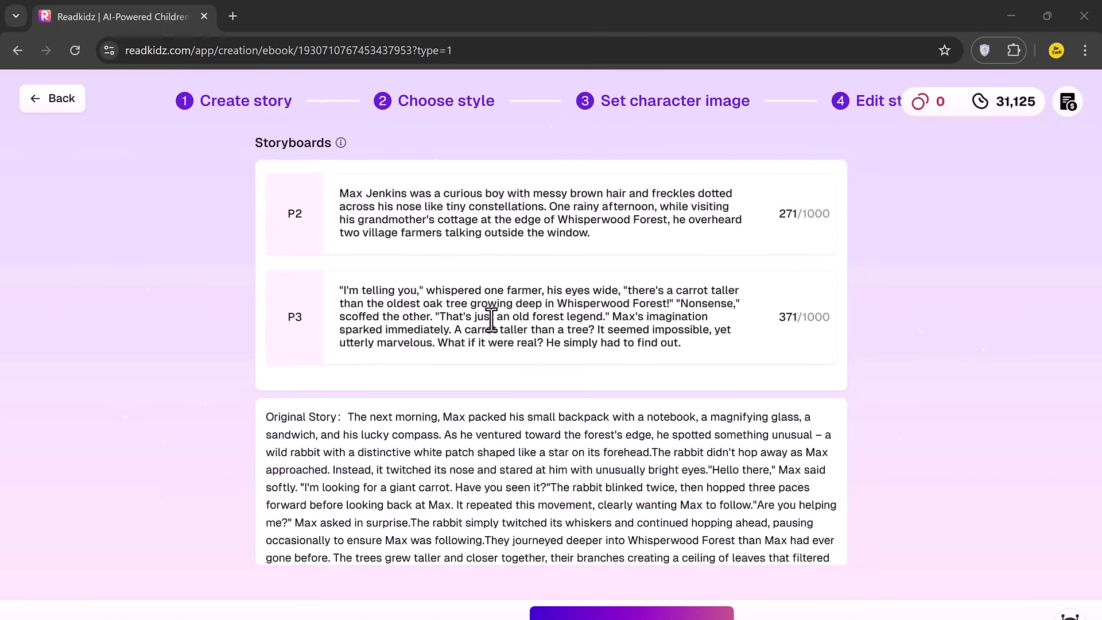
scroll(491, 320, down, 1)
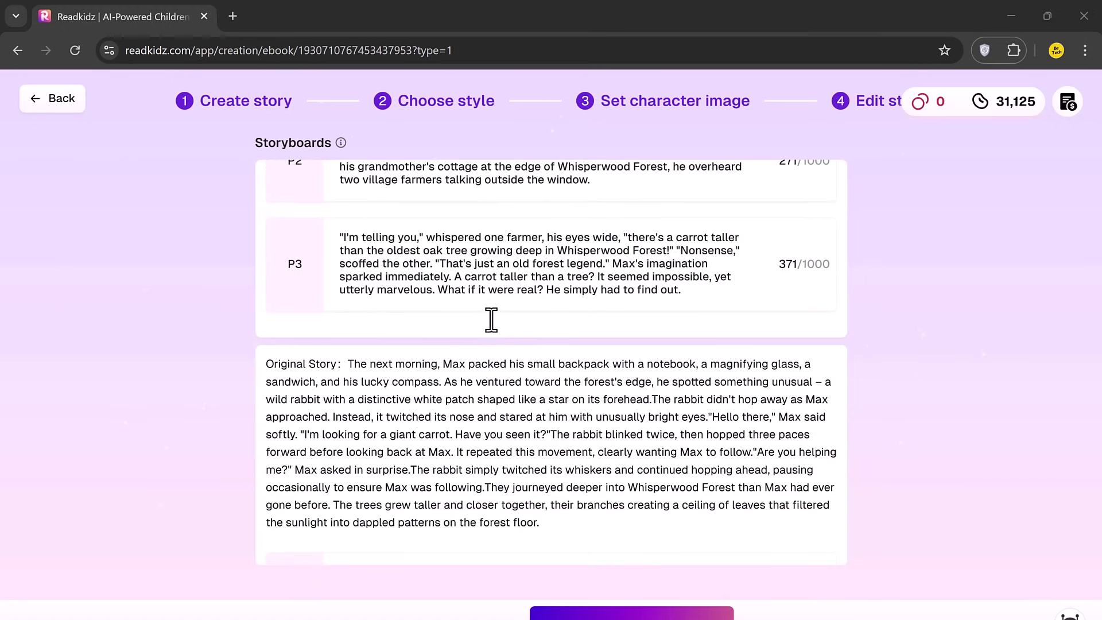
scroll(491, 319, down, 12)
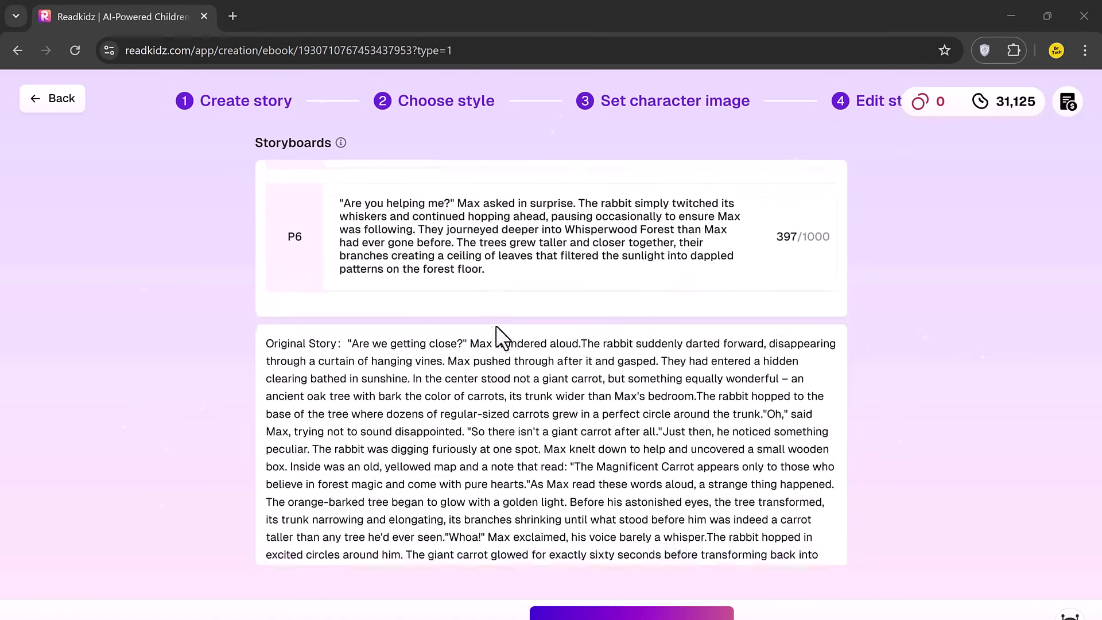
scroll(497, 333, down, 12)
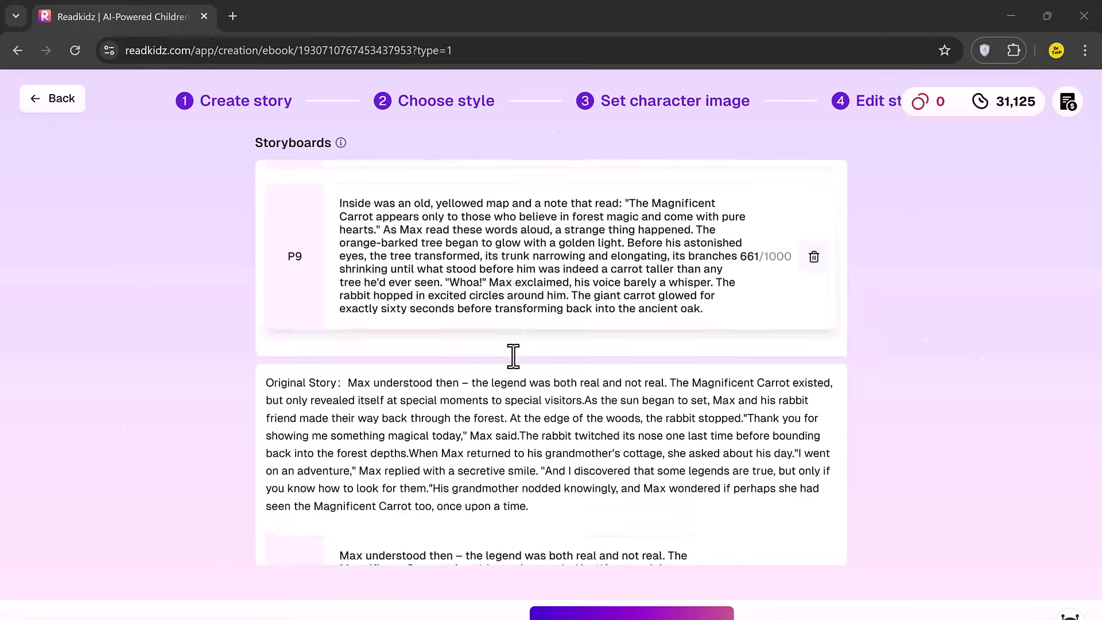
scroll(513, 356, down, 6)
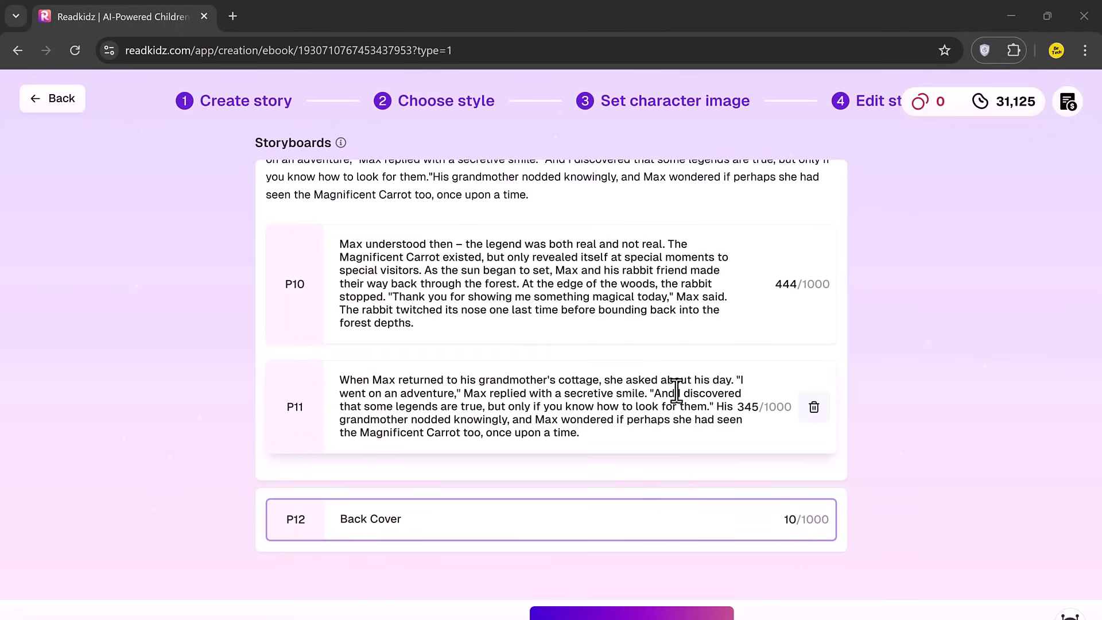
scroll(585, 347, up, 15)
click(583, 275)
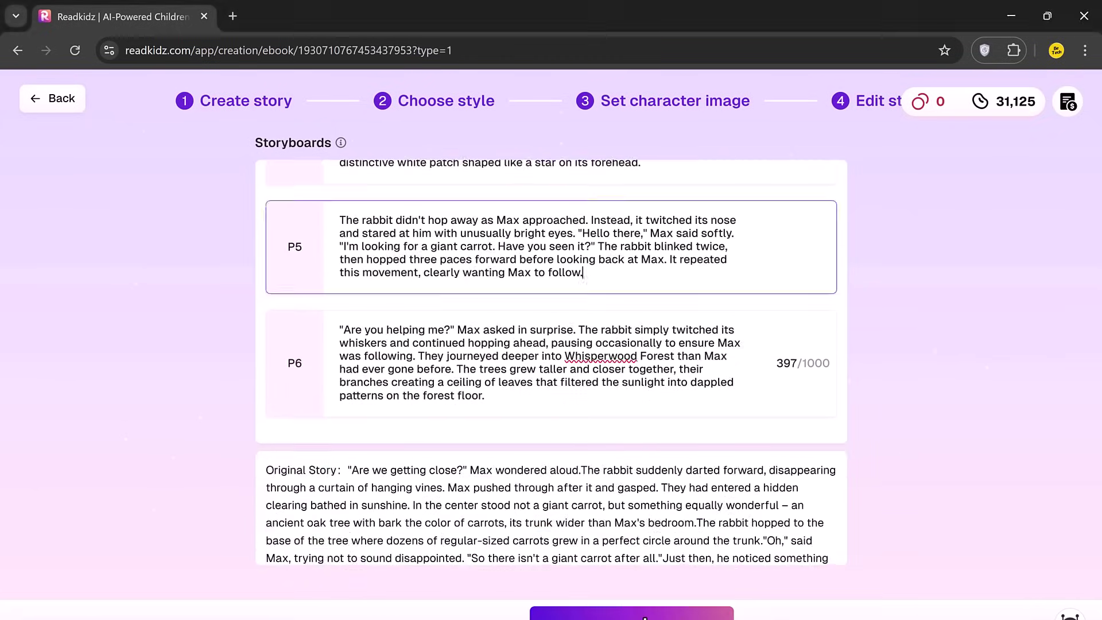
click(632, 612)
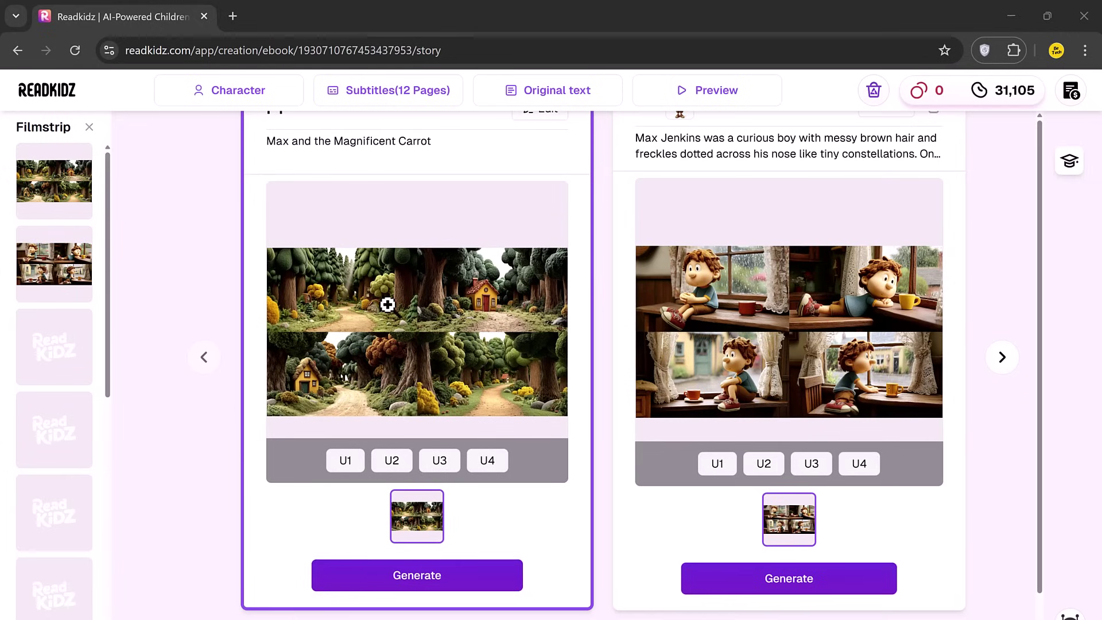
Step: Upscale the third forest variant (U3) as the title page illustration
click(425, 462)
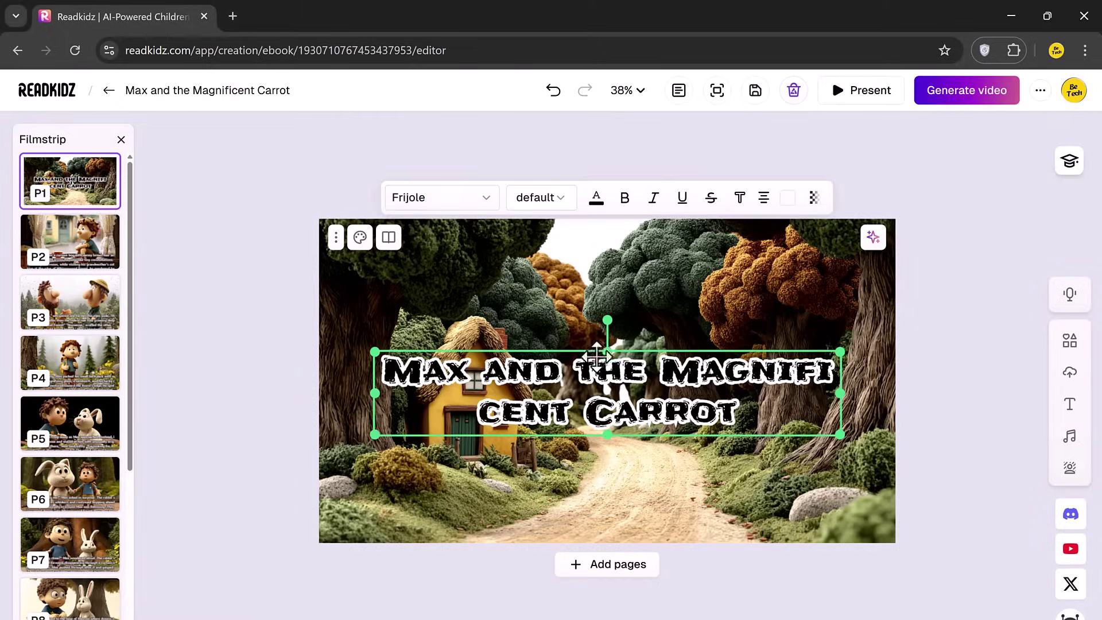
Step: Move the cover title lower and make page 2's story text bold
drag(605, 354, 604, 393)
click(70, 247)
click(657, 199)
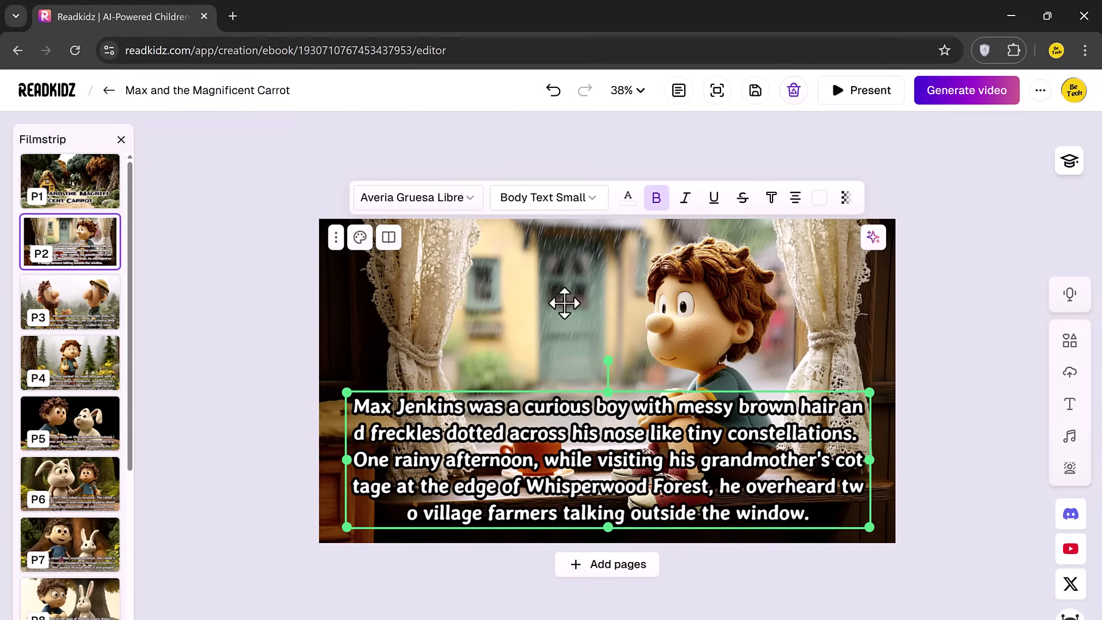
Step: Resize page 3's caption text box, narrowing it and widening it again
click(70, 301)
click(643, 395)
drag(871, 449, 834, 459)
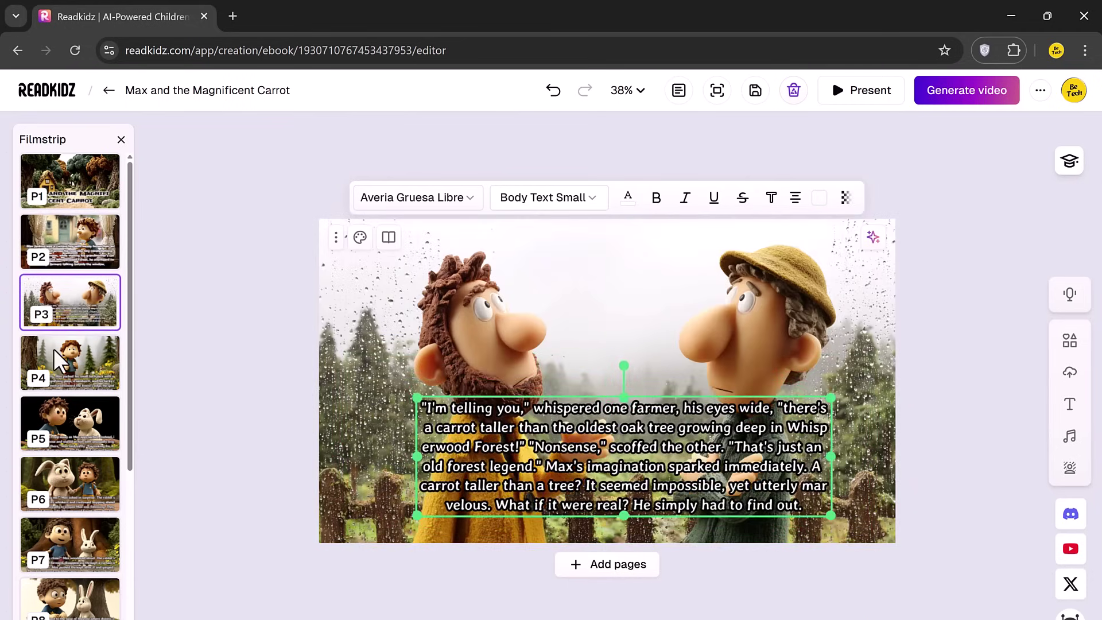
click(70, 362)
Step: Shift page 4's caption slightly lower, then select page 5's caption box
click(557, 456)
mouse_move(557, 455)
mouse_down()
mouse_move(557, 536)
mouse_move(557, 475)
mouse_up()
click(70, 423)
click(634, 436)
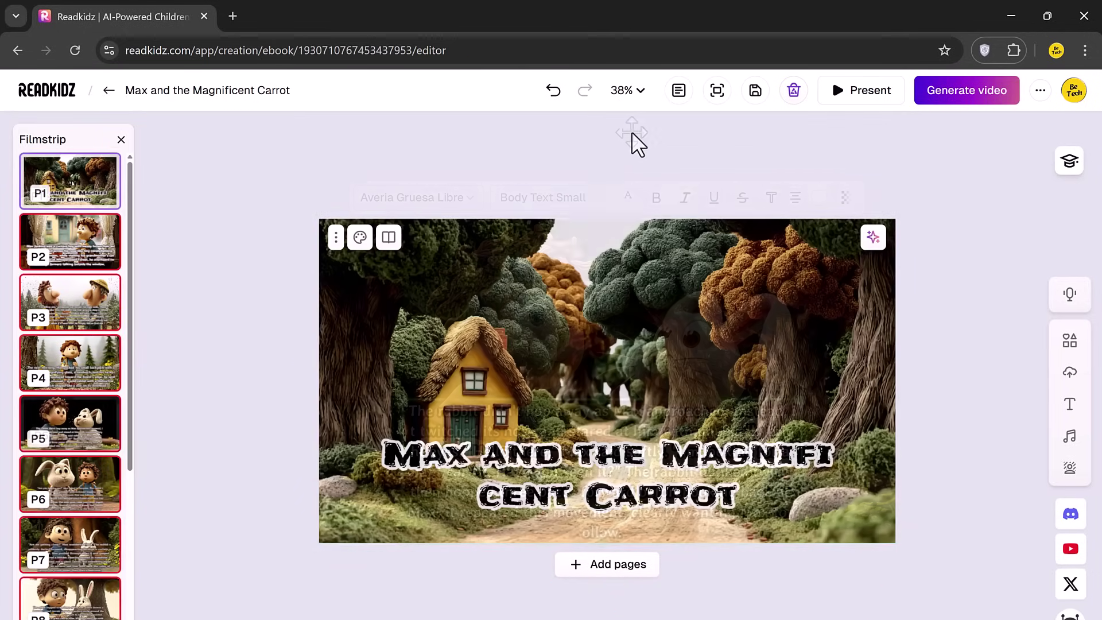
Step: Tick pages P3, P4, P5 and P6 in the voiceover settings
click(1072, 301)
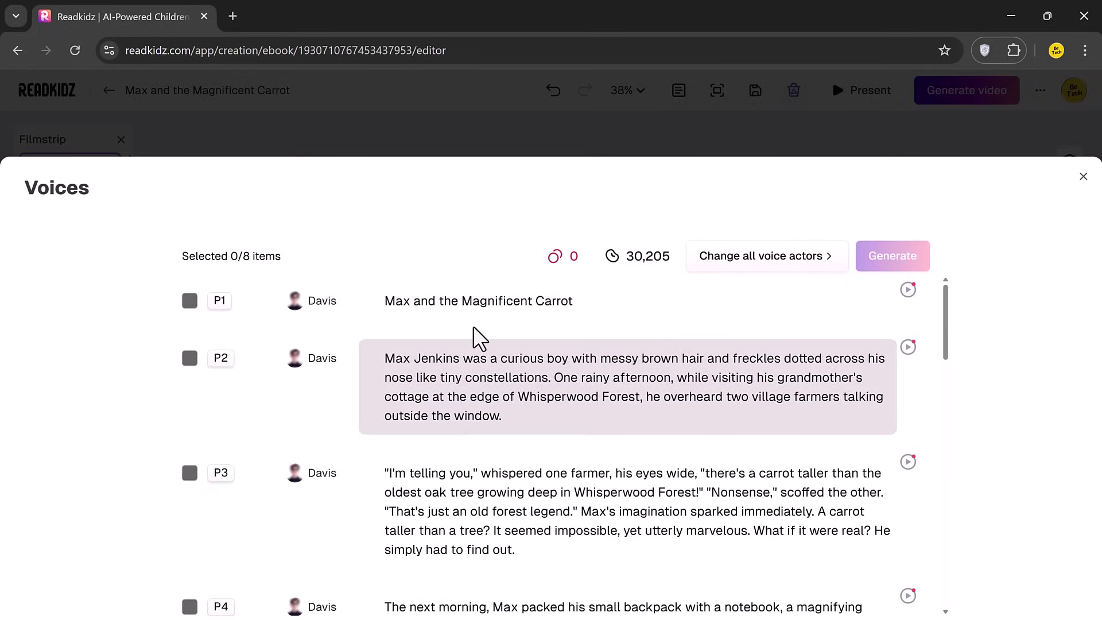
scroll(475, 337, down, 3)
click(190, 287)
click(189, 421)
click(190, 535)
scroll(229, 483, down, 2)
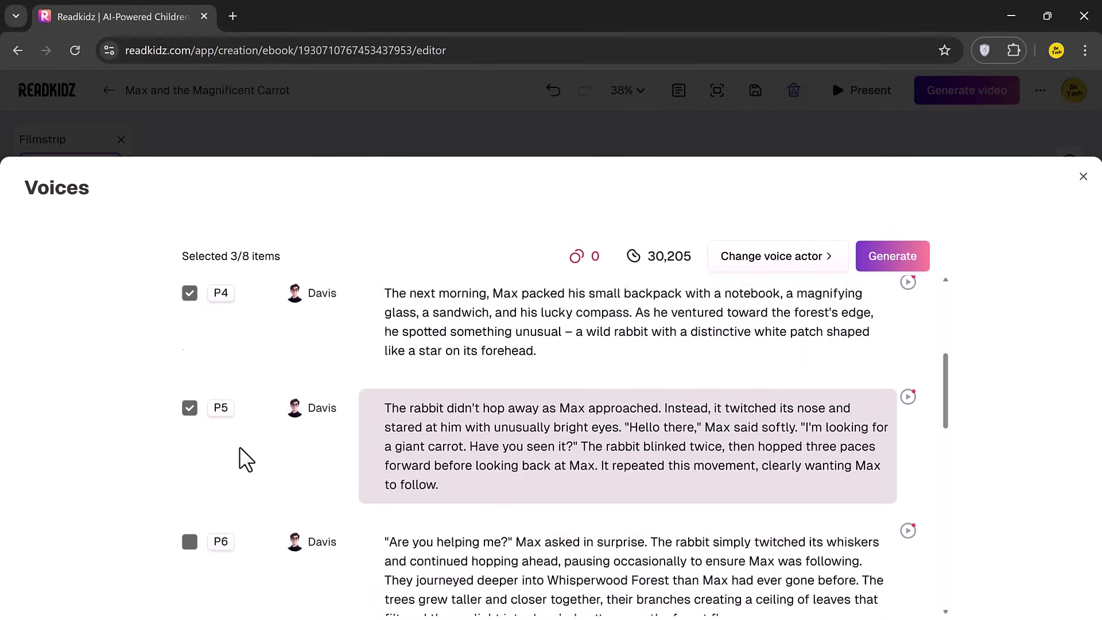
click(189, 539)
Step: Generate the narrator voiceovers for those pages and launch the full-screen book preview
scroll(204, 504, down, 4)
scroll(277, 440, up, 10)
click(893, 256)
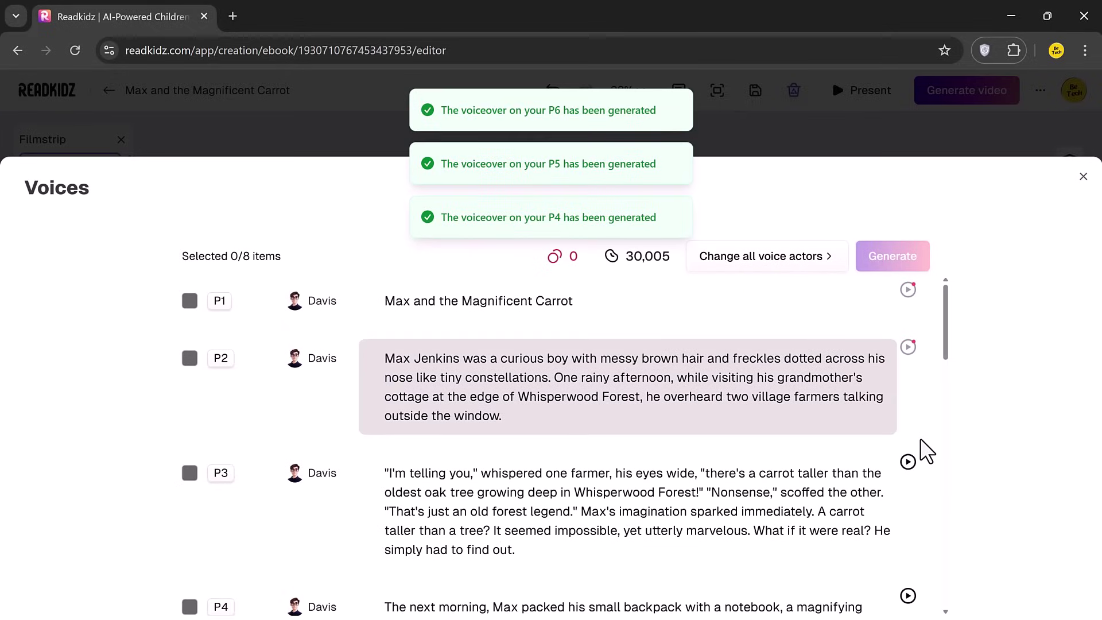
click(862, 91)
click(862, 91)
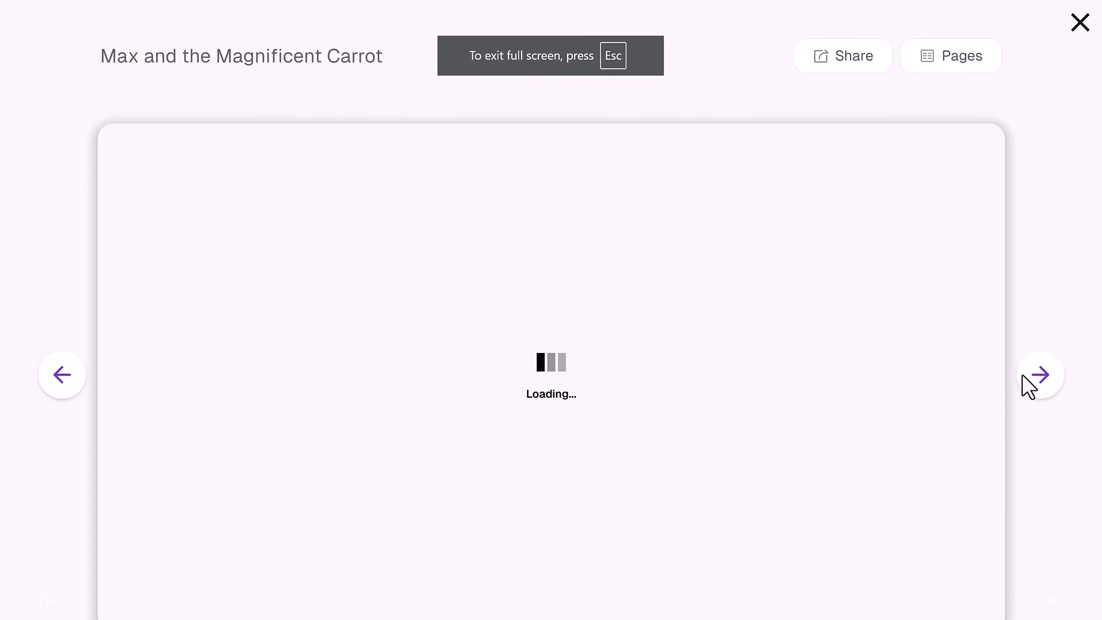
Step: Preview the first two story pages, then start rendering the 'Max and the Magnificent Carrot' video
click(1044, 396)
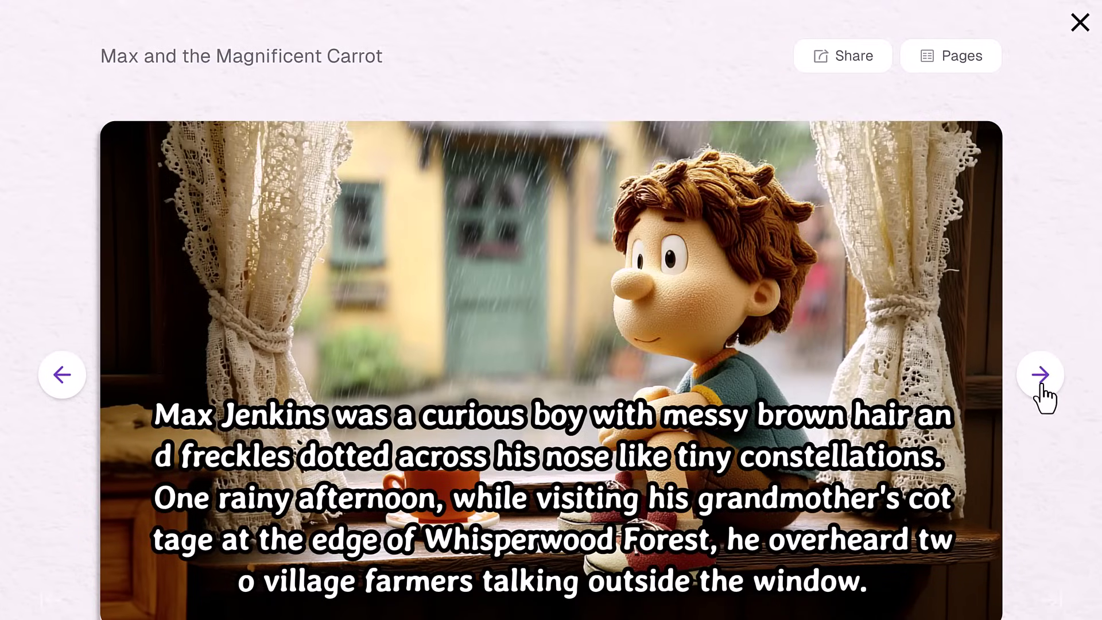
click(1043, 397)
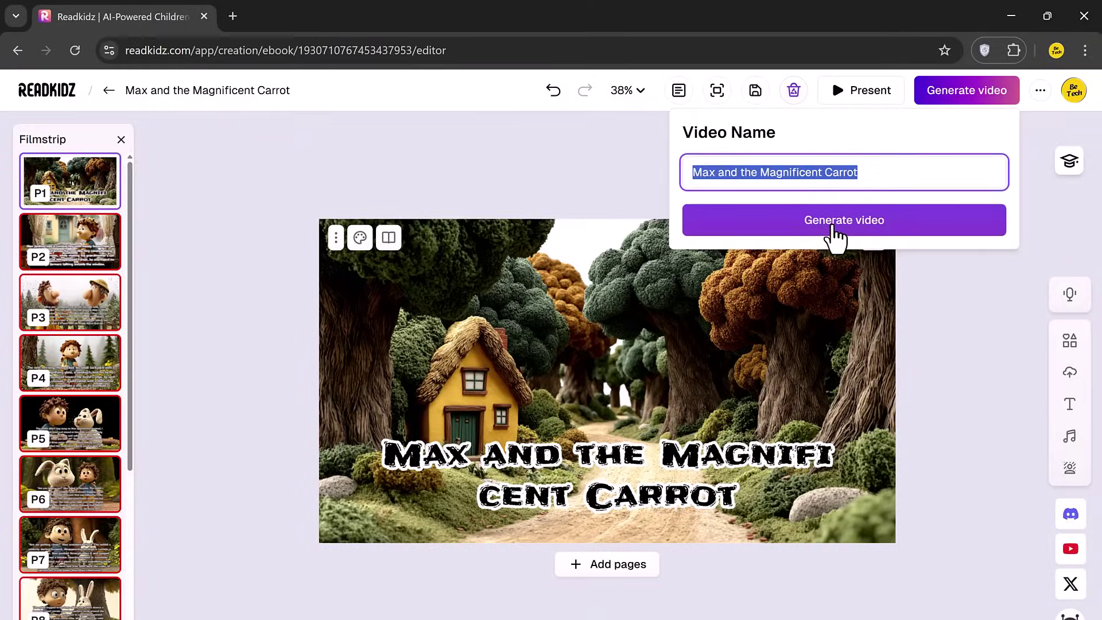
click(835, 227)
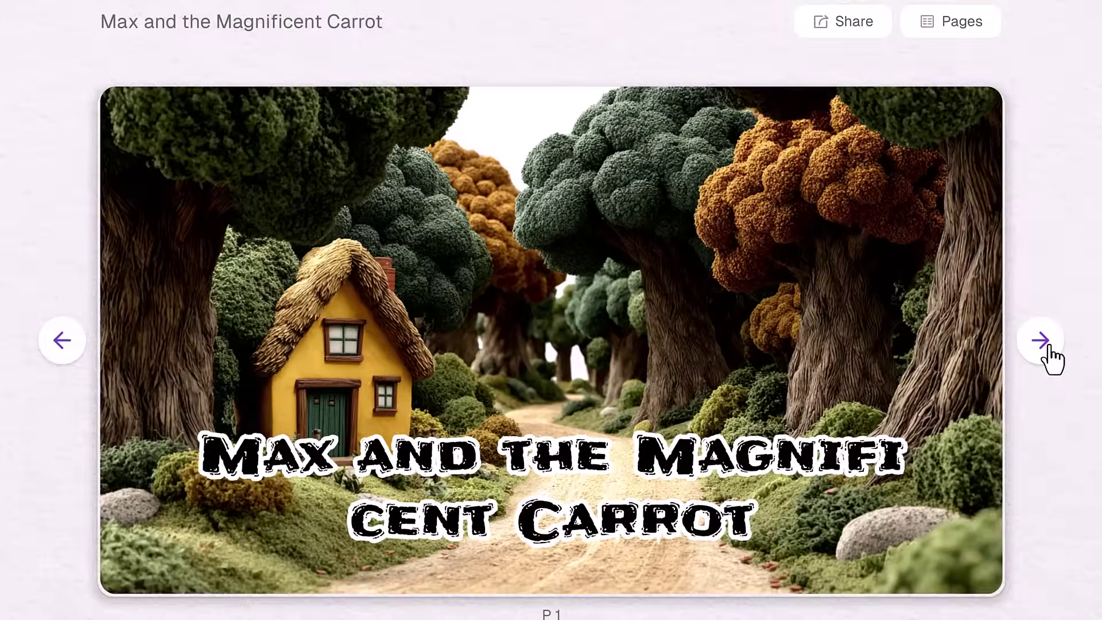
Step: Turn the finished storybook's pages forward from P2 through P3 to P4
click(1048, 353)
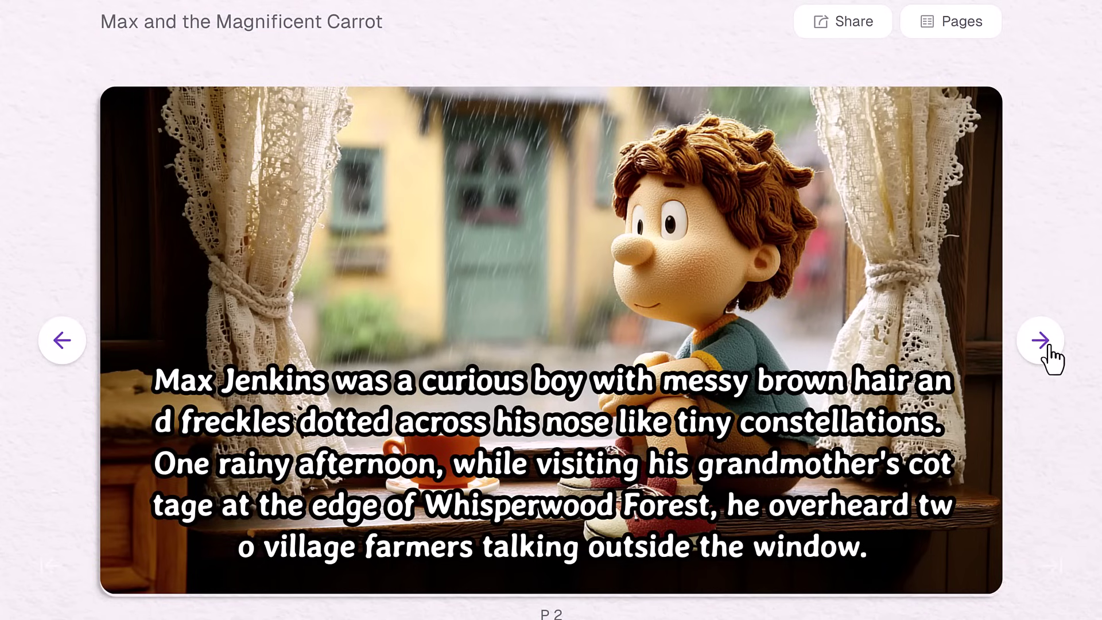
click(1042, 342)
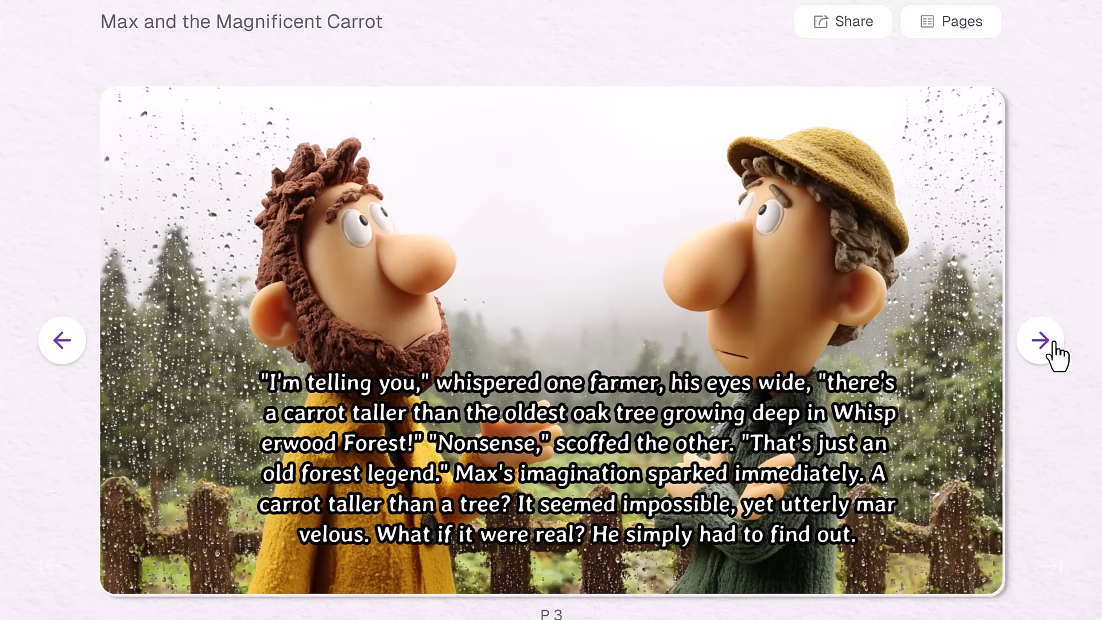
click(1042, 341)
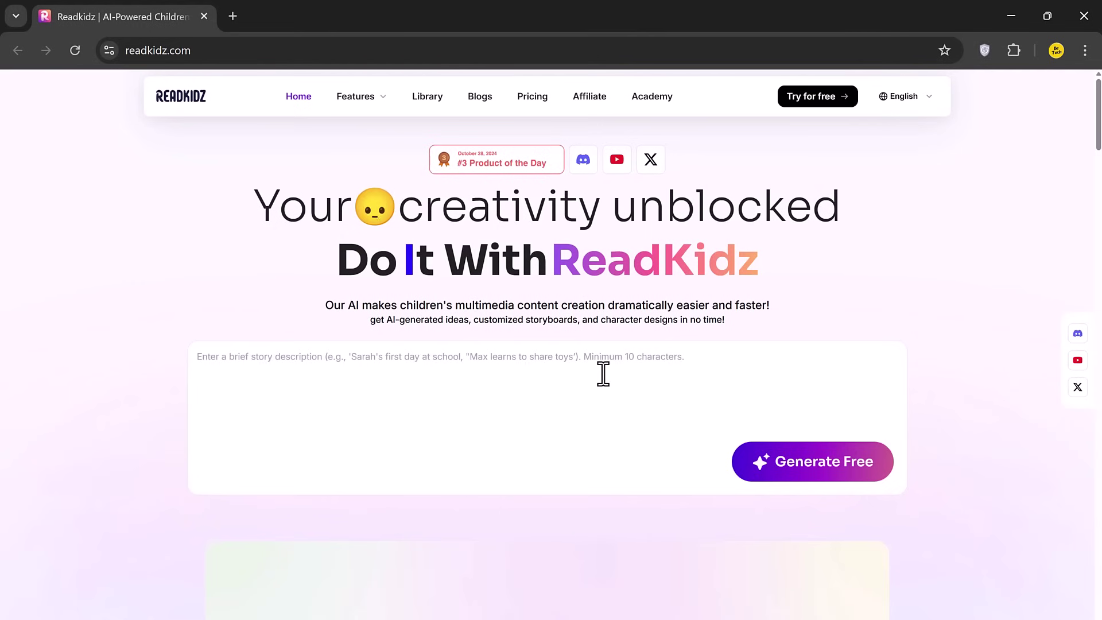
Step: Scroll down to the storybook and turn from the title page to P2, Max at the window
scroll(769, 493, down, 5)
scroll(763, 482, down, 20)
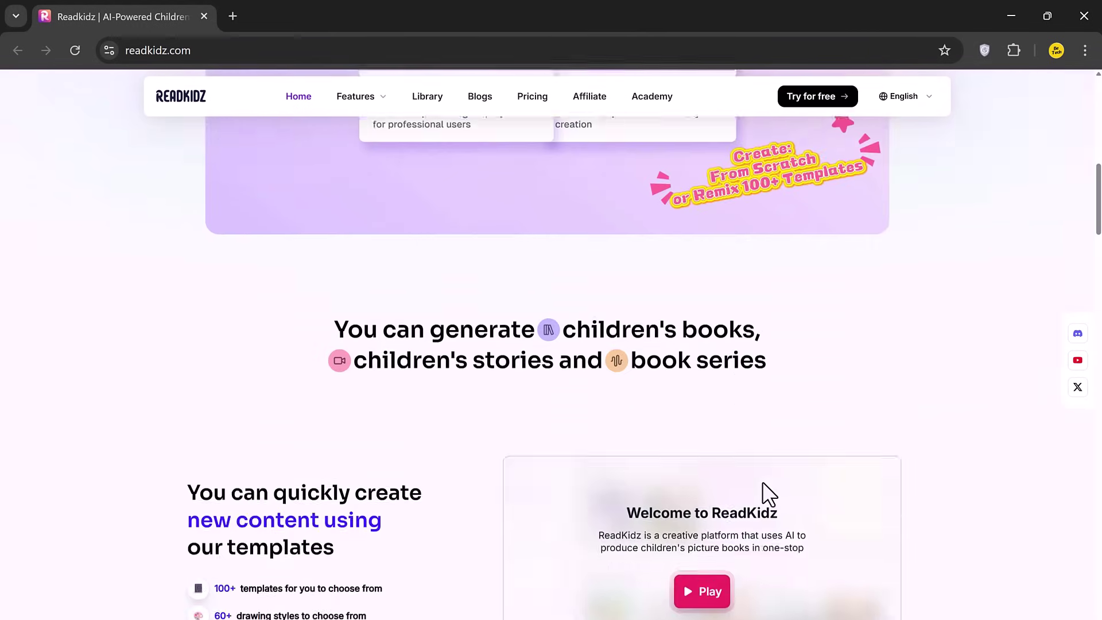
scroll(763, 482, down, 15)
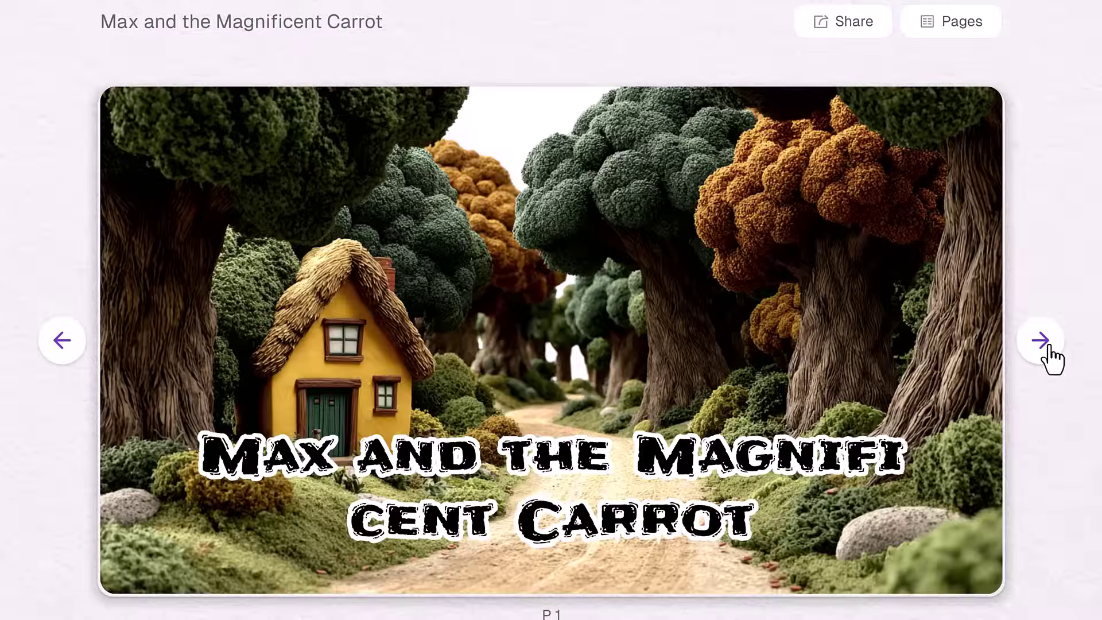
click(1047, 348)
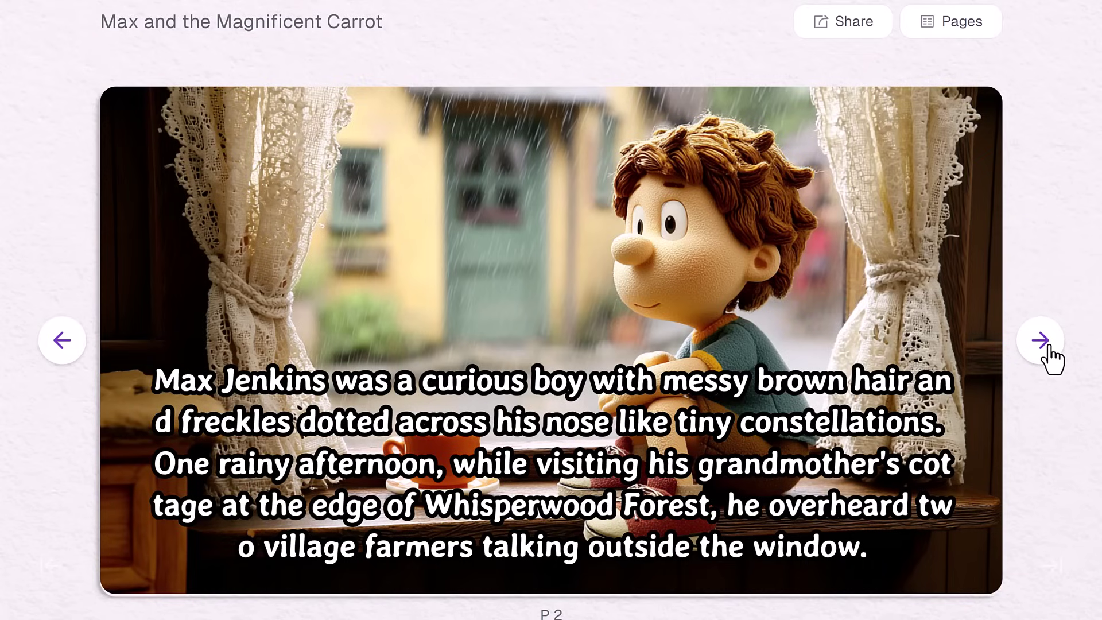
Step: Turn to page P3, where two clay farmers whisper about the giant carrot
click(1053, 360)
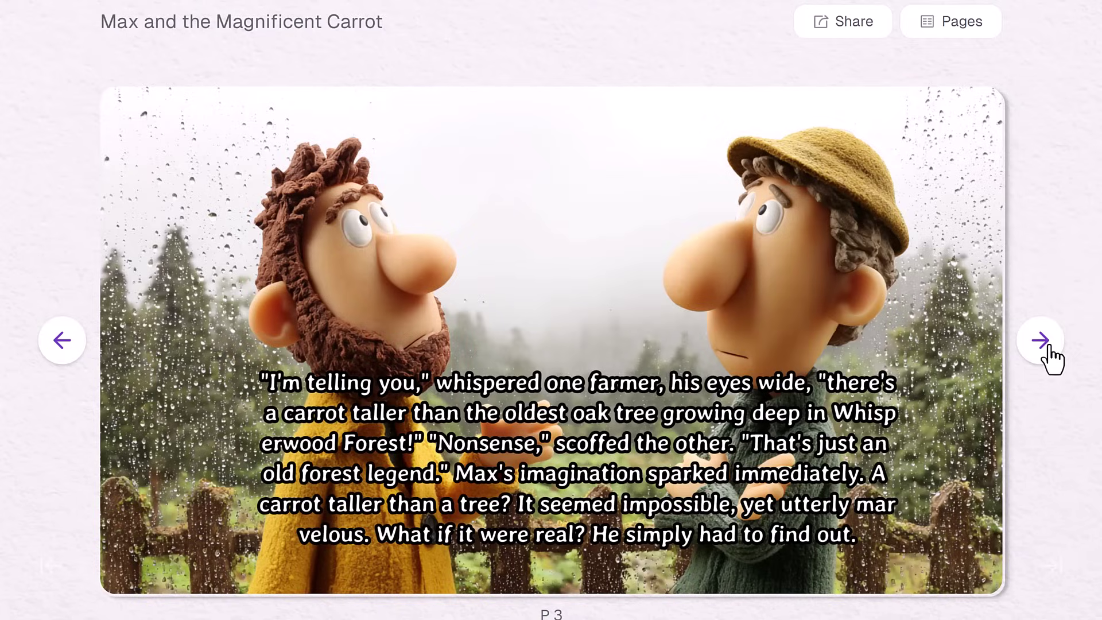